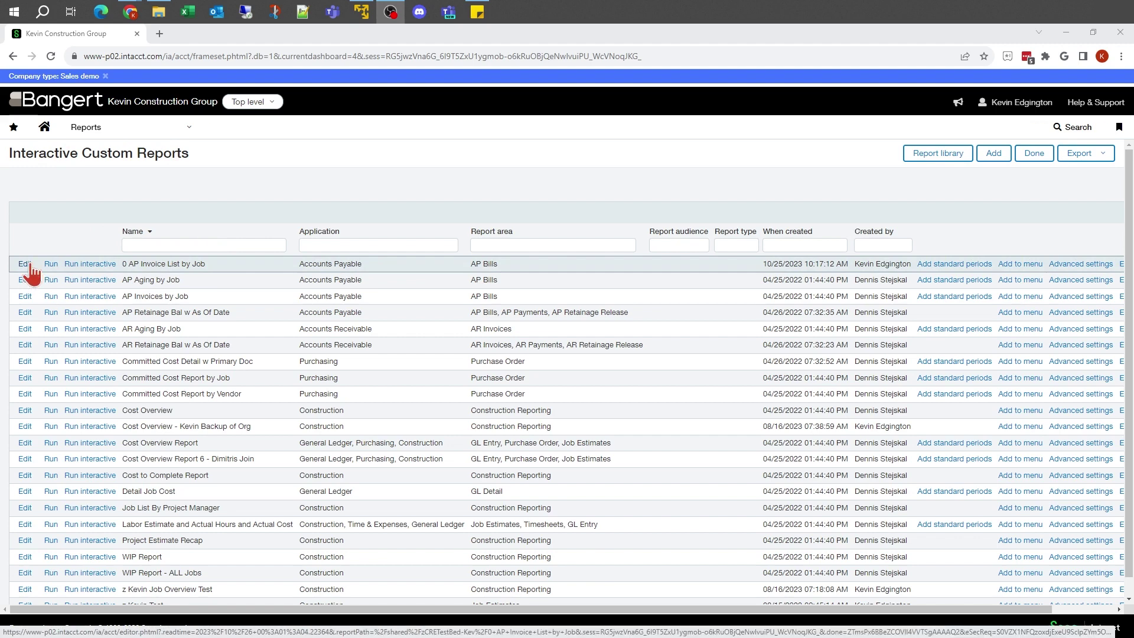
Open the 0 AP Invoice List by Job report in the editor, showing job 20-001 invoices
click(29, 264)
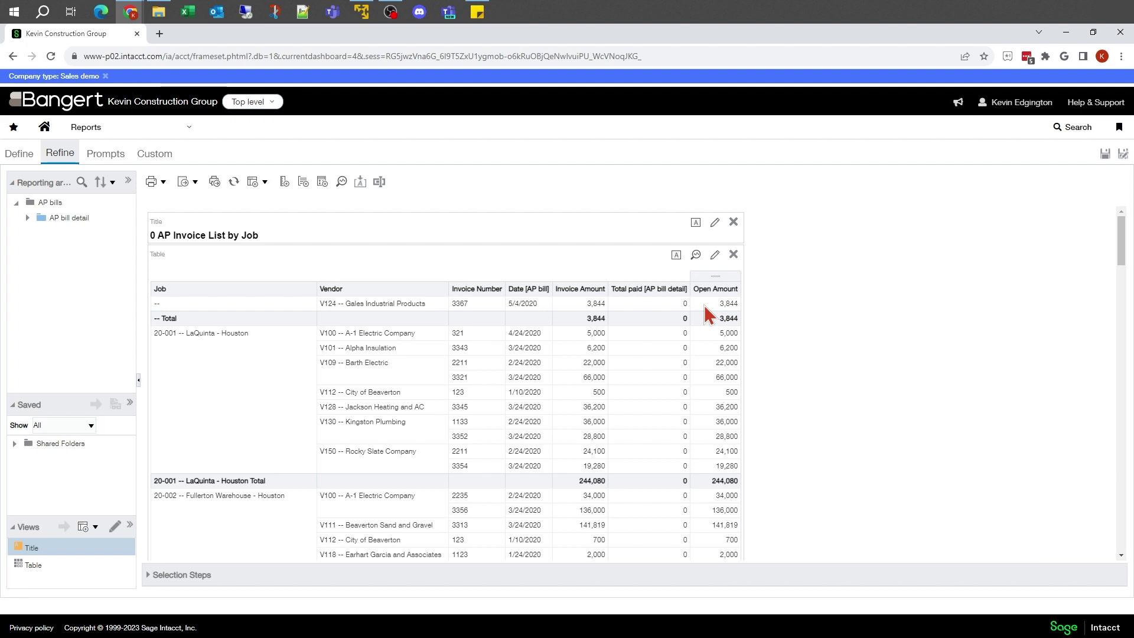
Add Job [AP bill detail] from AP bill detail > Attributes as a new report column
click(27, 218)
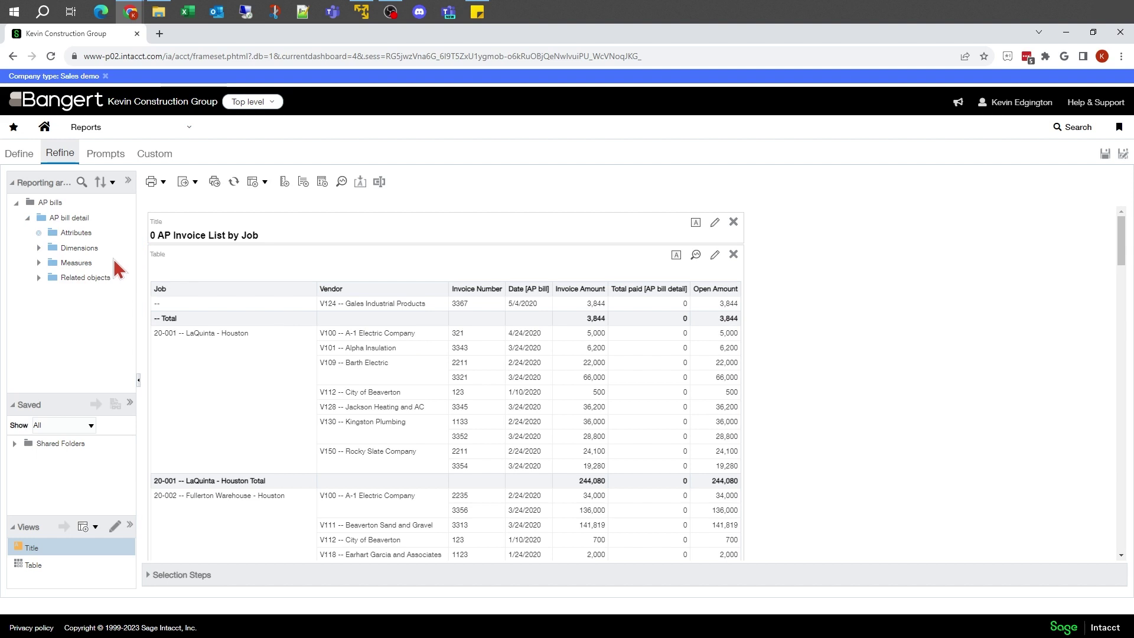
click(89, 234)
scroll(106, 337, down, 5)
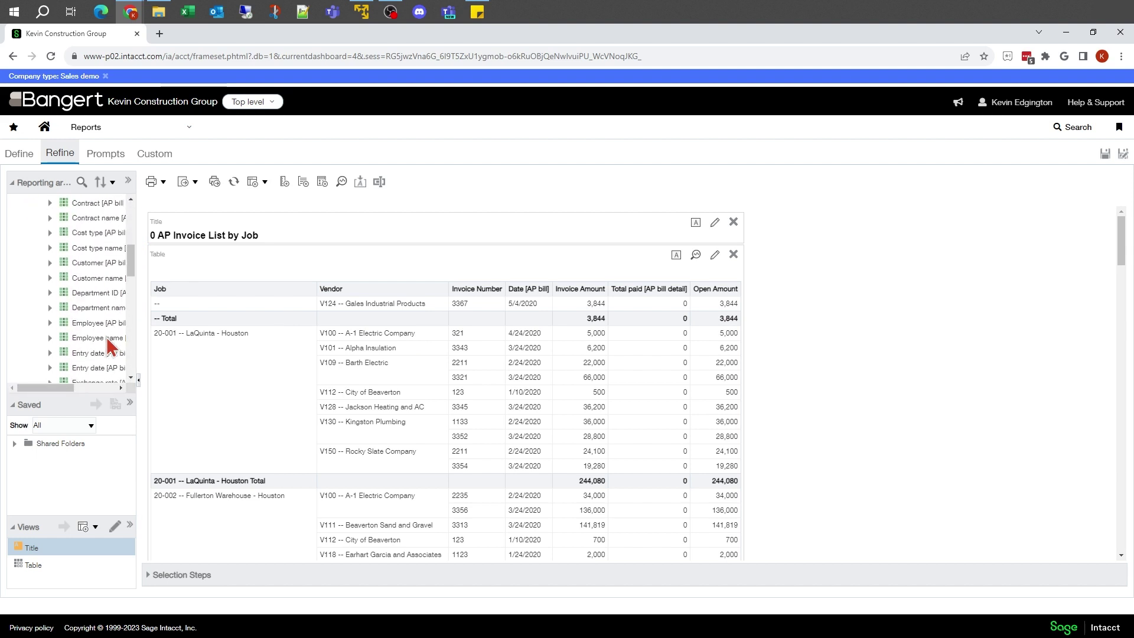
scroll(108, 345, down, 3)
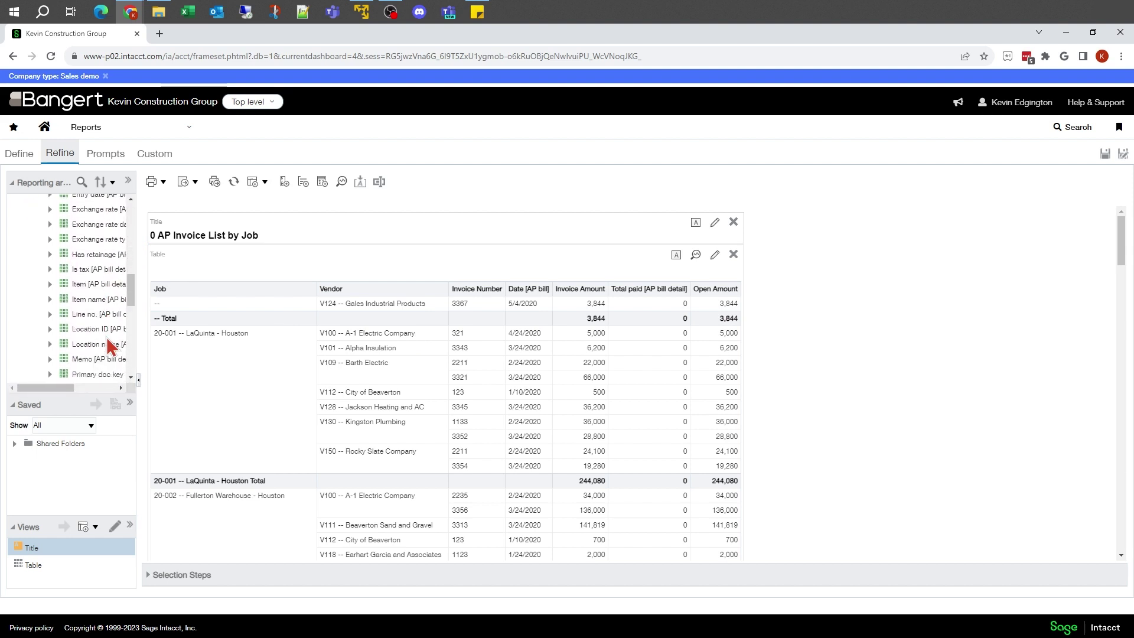
scroll(107, 341, down, 3)
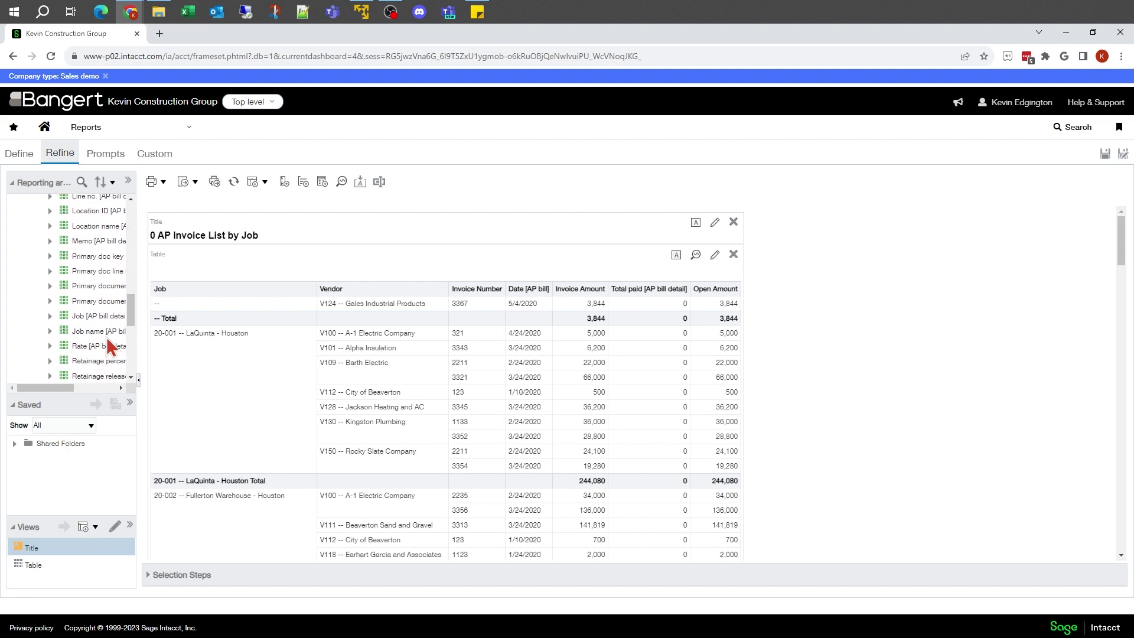
double_click(82, 317)
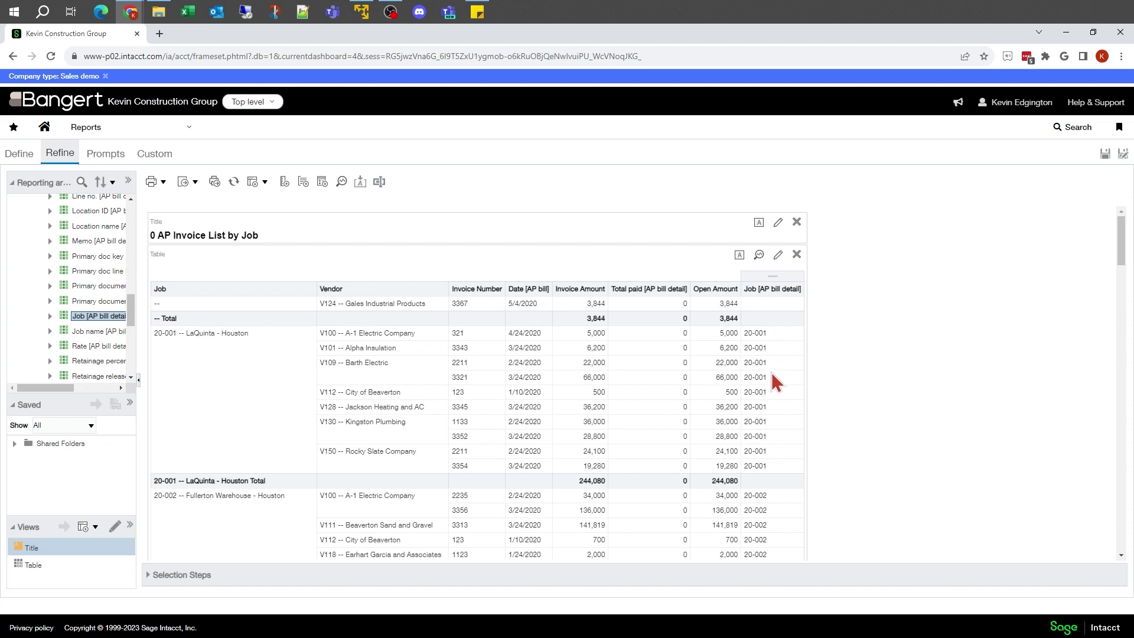
Switch to the Define view and bring up the Job [AP bill detail] column's menu
right_click(780, 279)
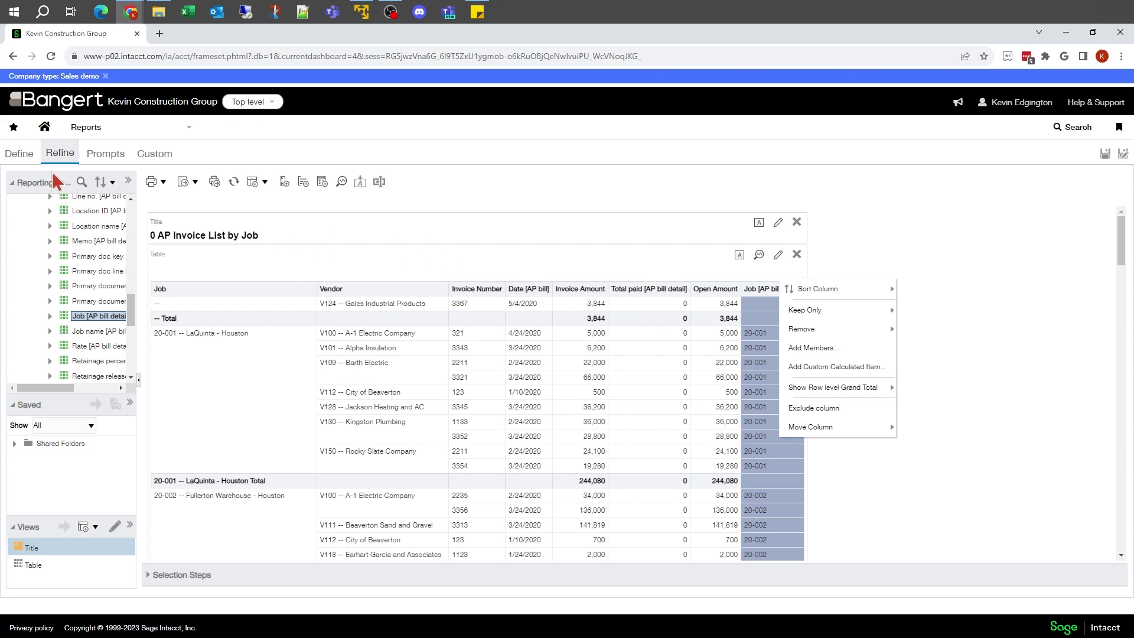
click(19, 154)
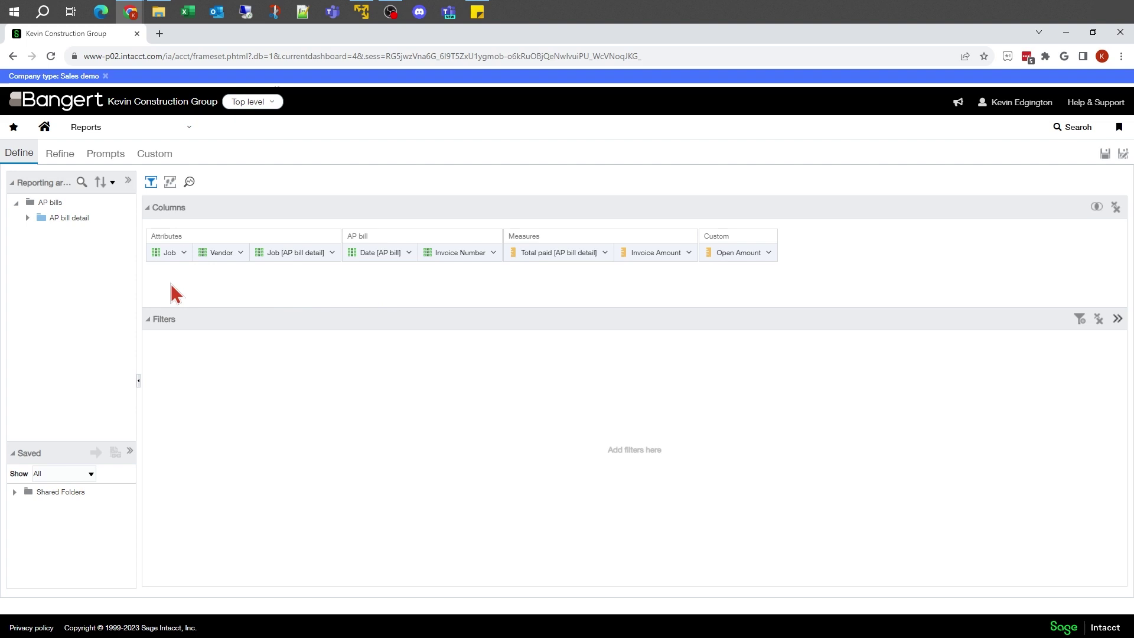
click(183, 253)
mouse_move(225, 271)
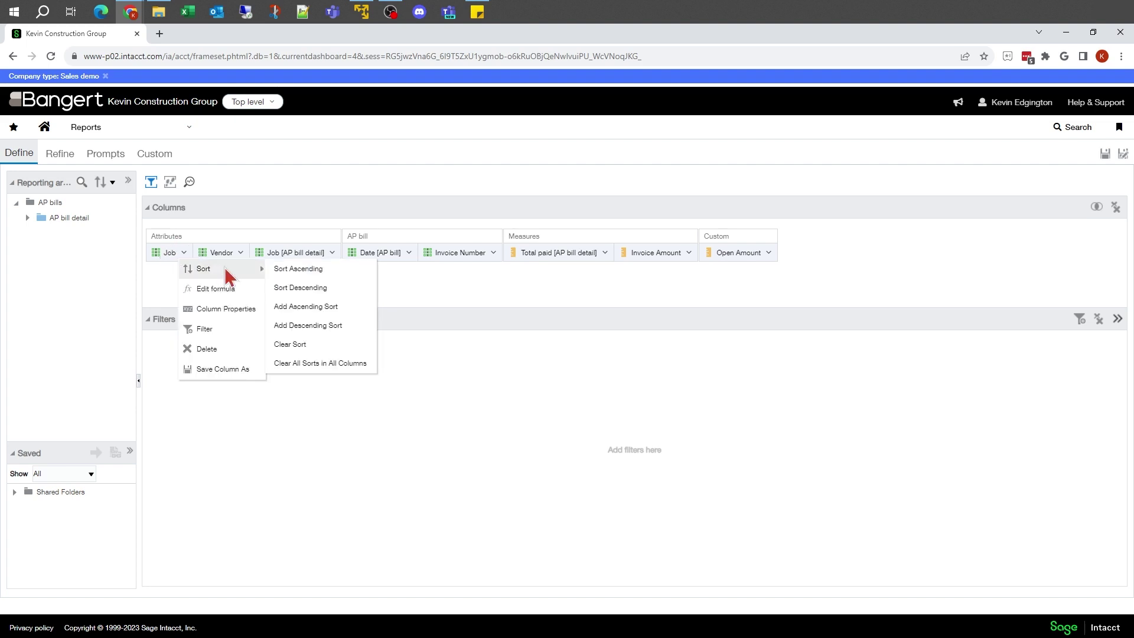
click(332, 253)
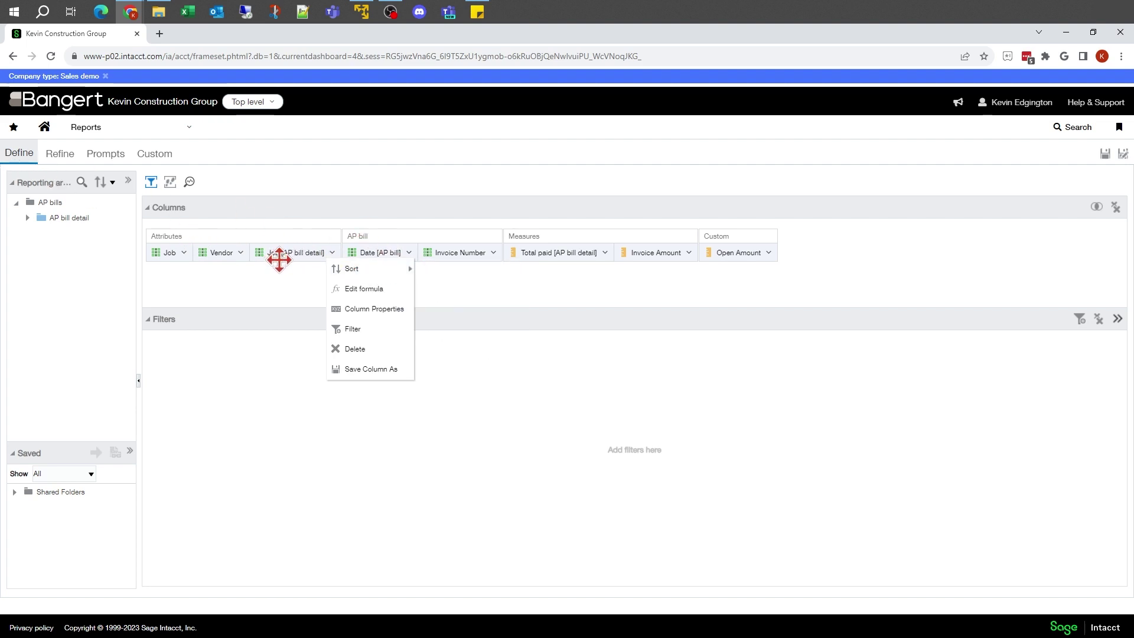
click(167, 253)
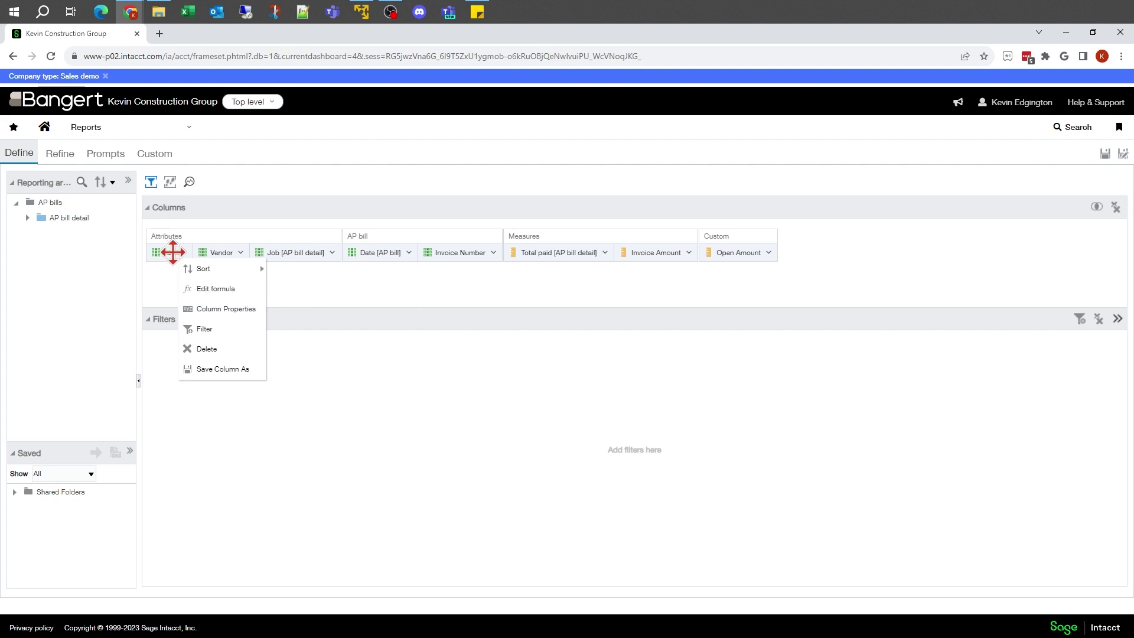
mouse_move(260, 253)
mouse_move(305, 273)
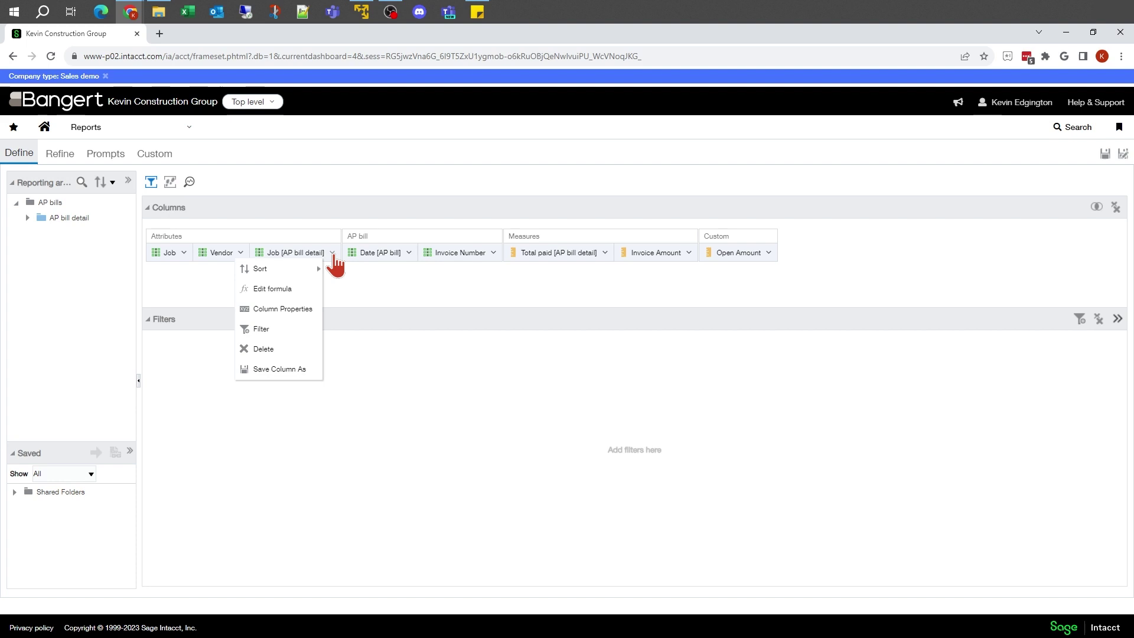
mouse_move(334, 259)
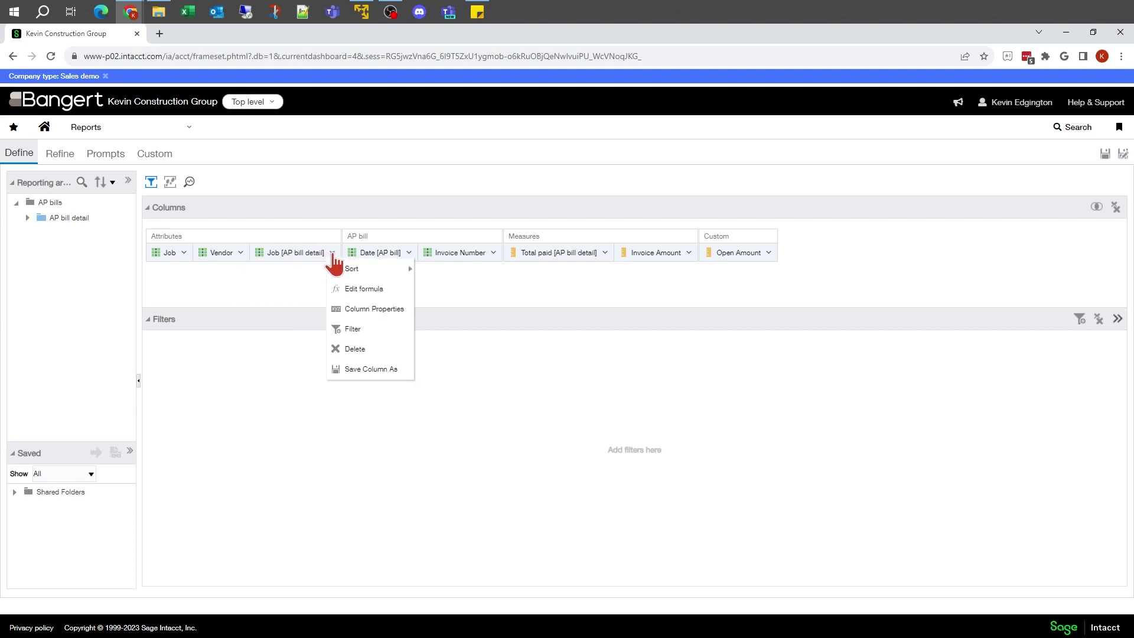
Add a filter keeping only rows where Job [AP bill detail] is greater than 1
click(349, 329)
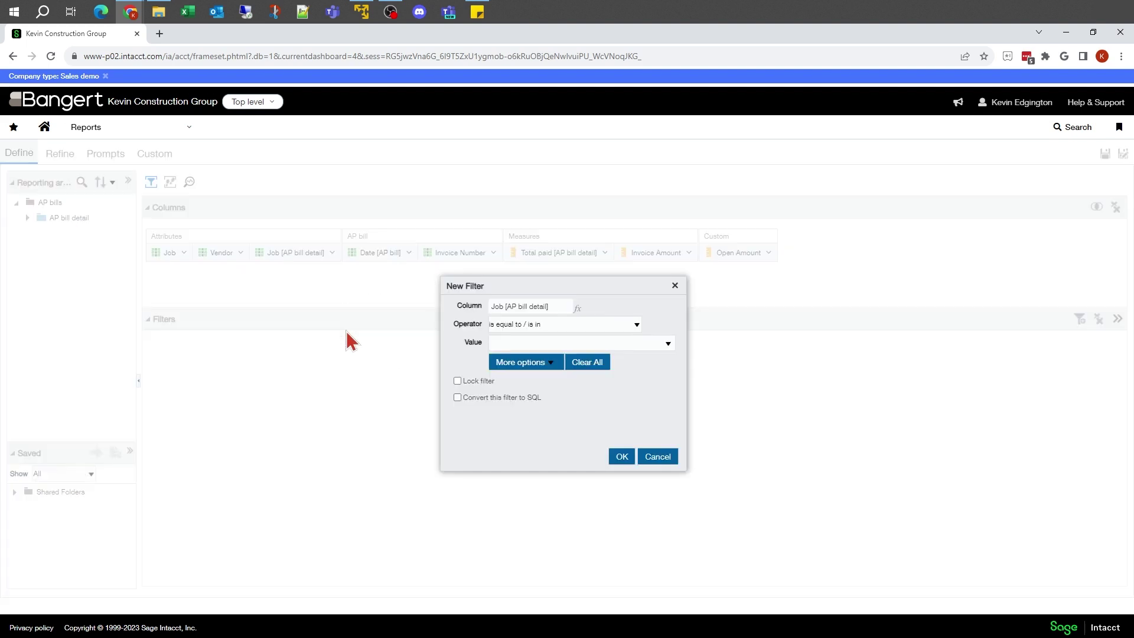
click(595, 324)
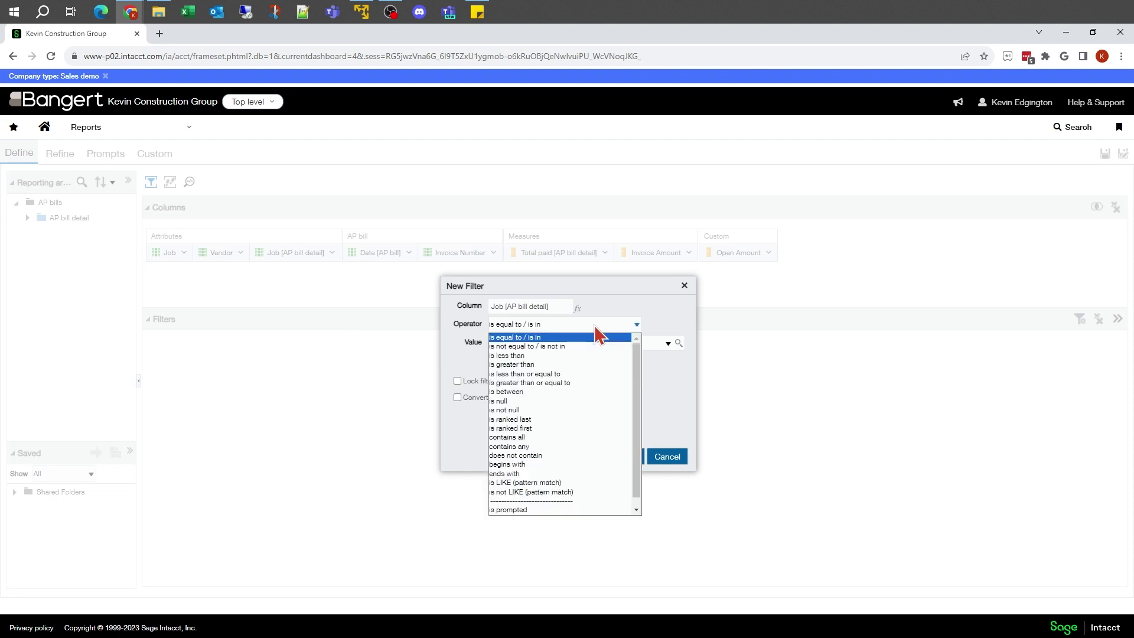
click(571, 348)
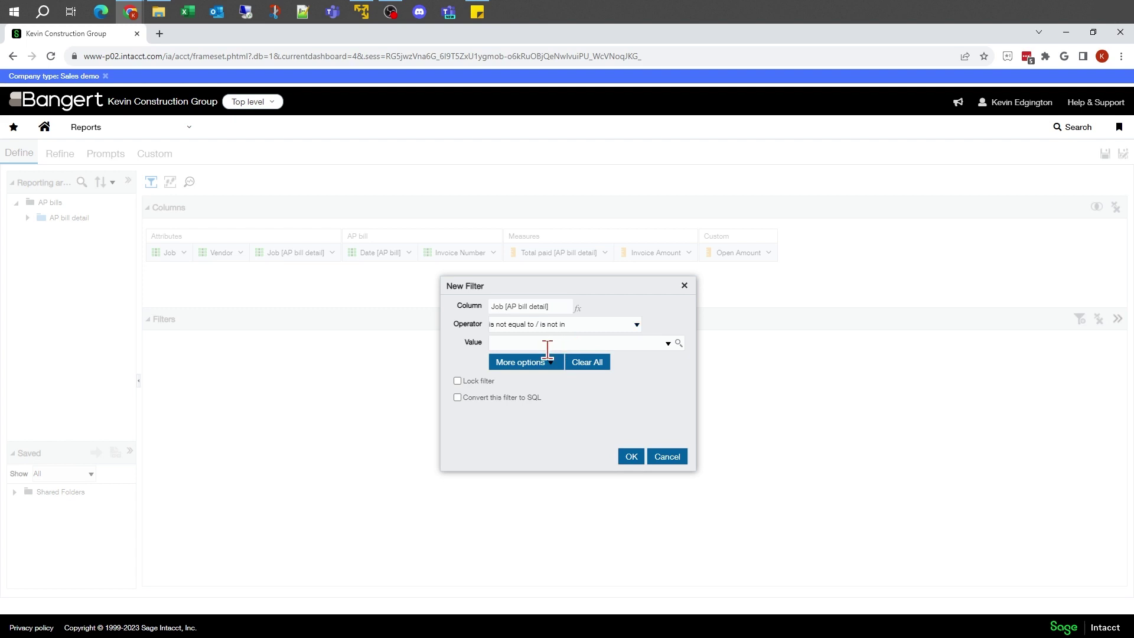
click(629, 457)
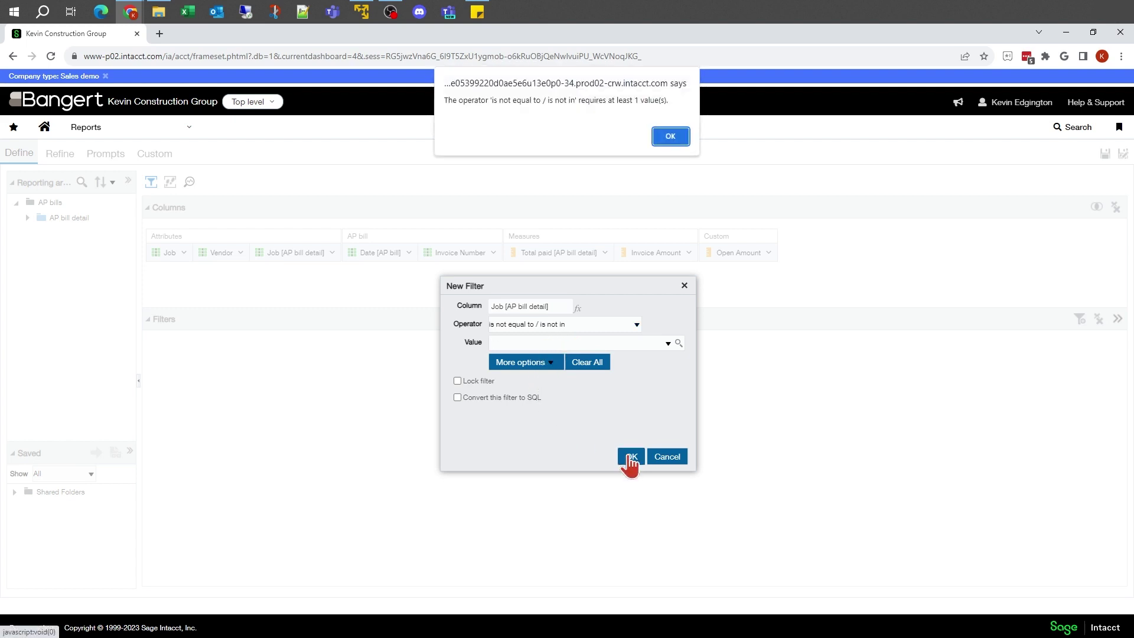
click(670, 139)
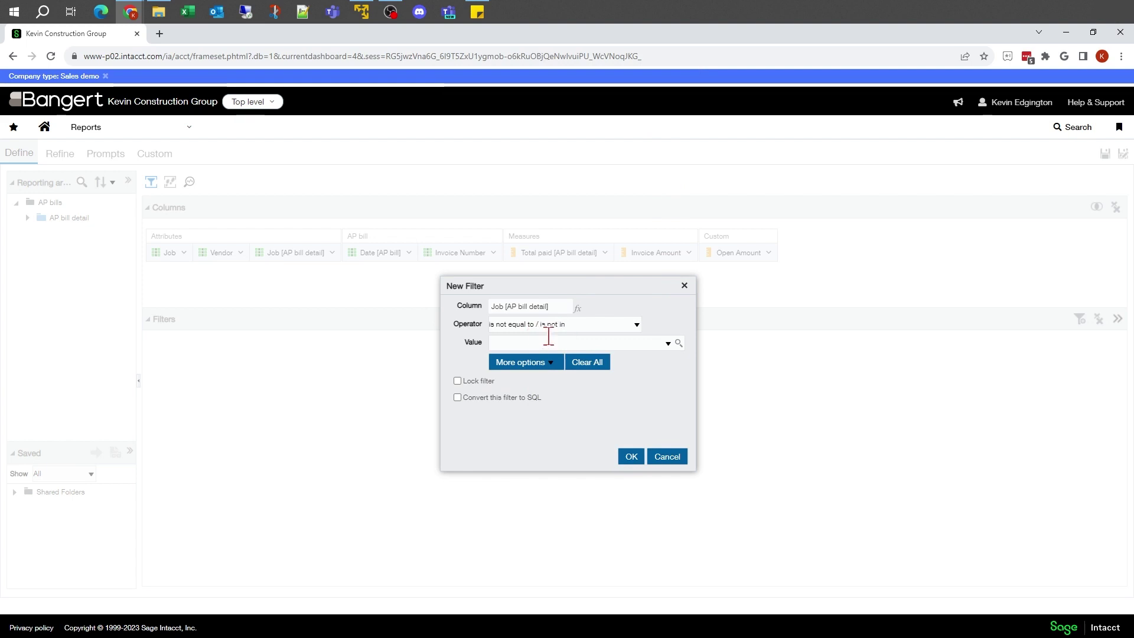
click(572, 327)
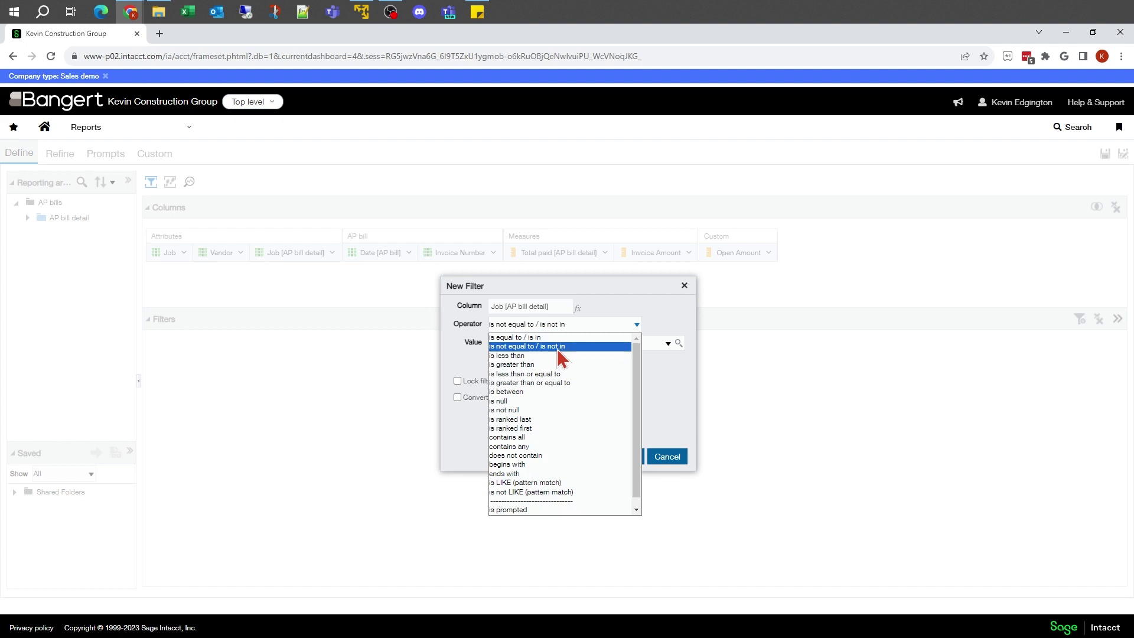
click(533, 367)
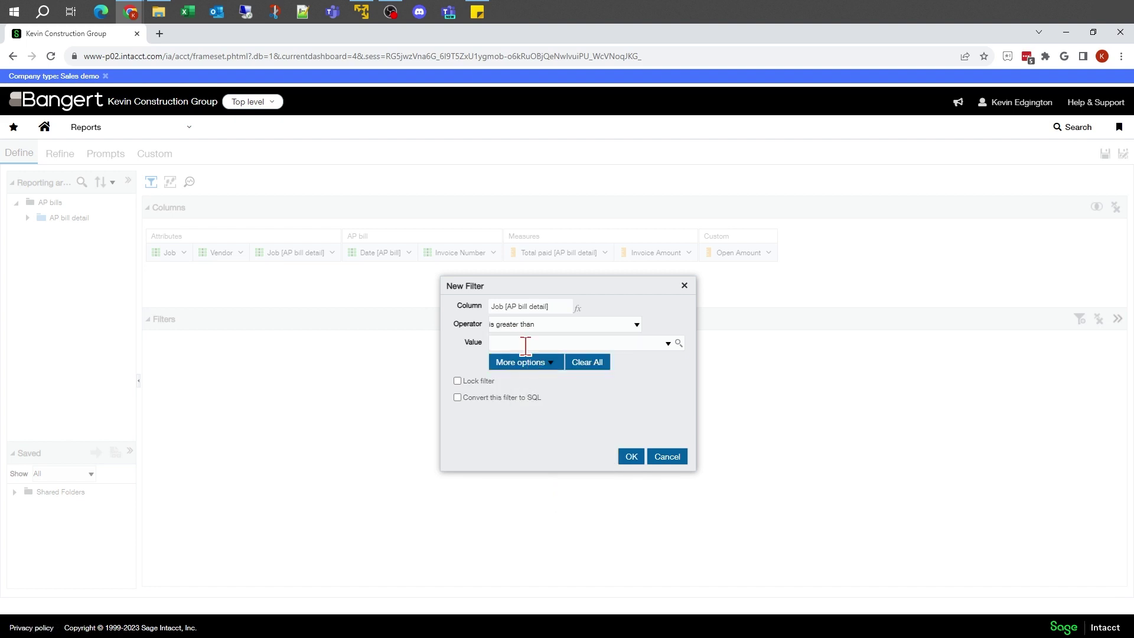
click(631, 456)
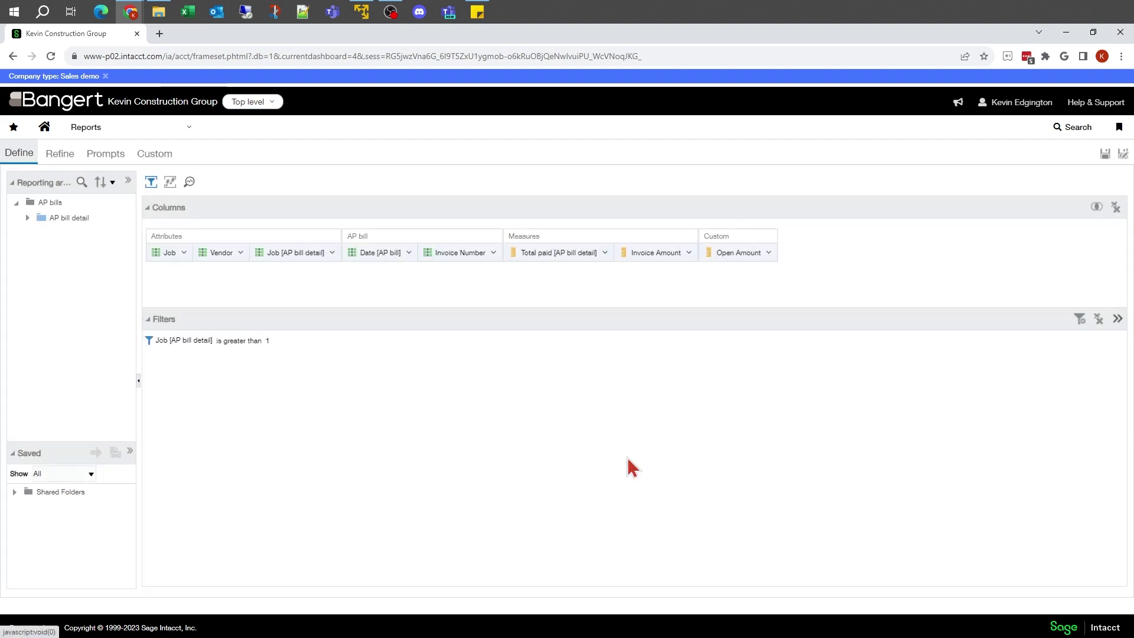
Preview the filtered report, start and cancel a second Job filter, then show Open Amount's menu
click(58, 159)
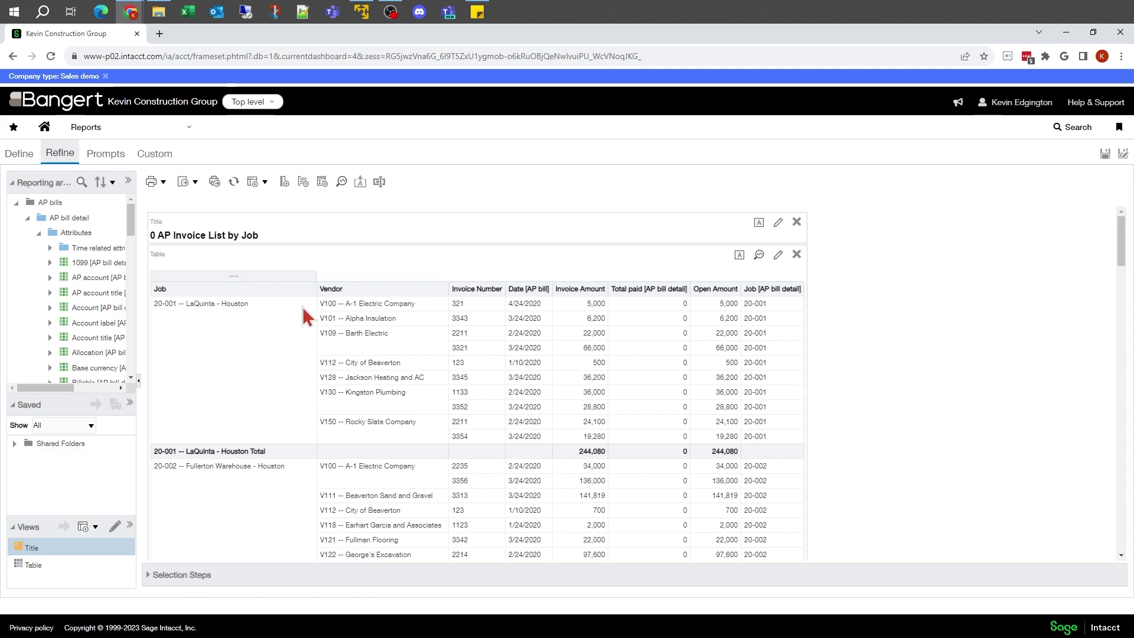
click(19, 155)
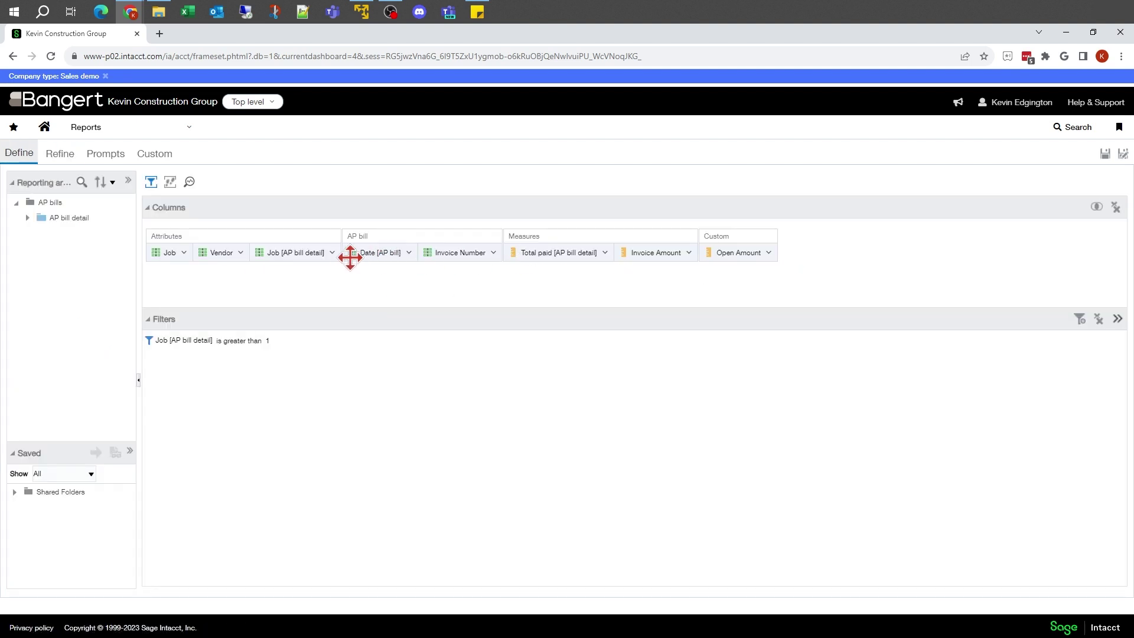
click(333, 254)
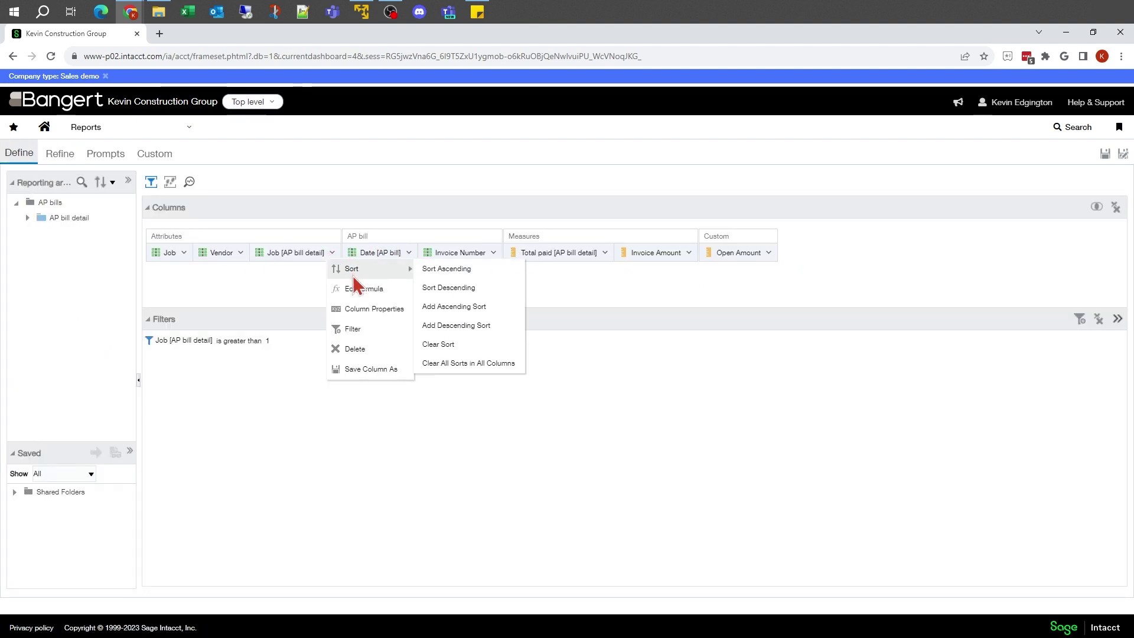
click(360, 331)
click(536, 327)
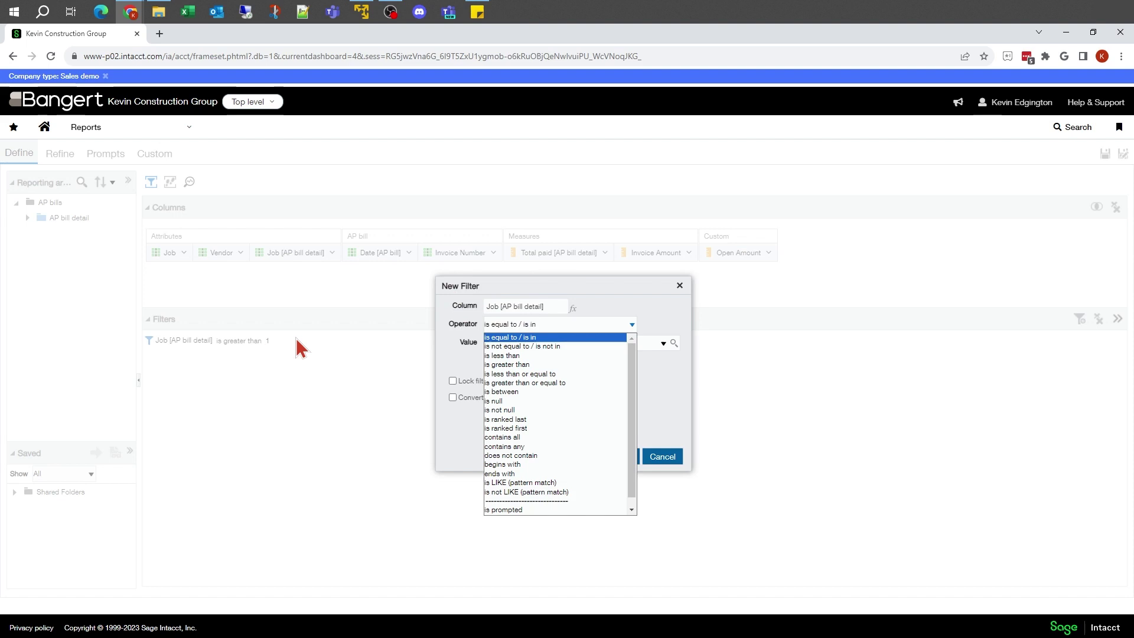
drag(574, 288, 577, 289)
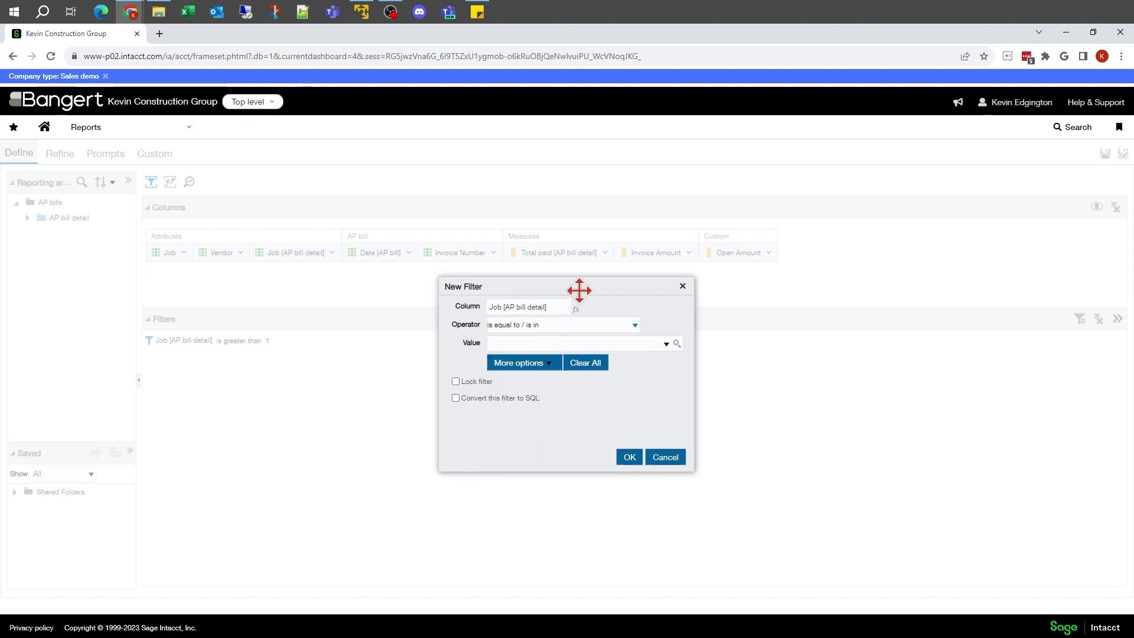
click(666, 457)
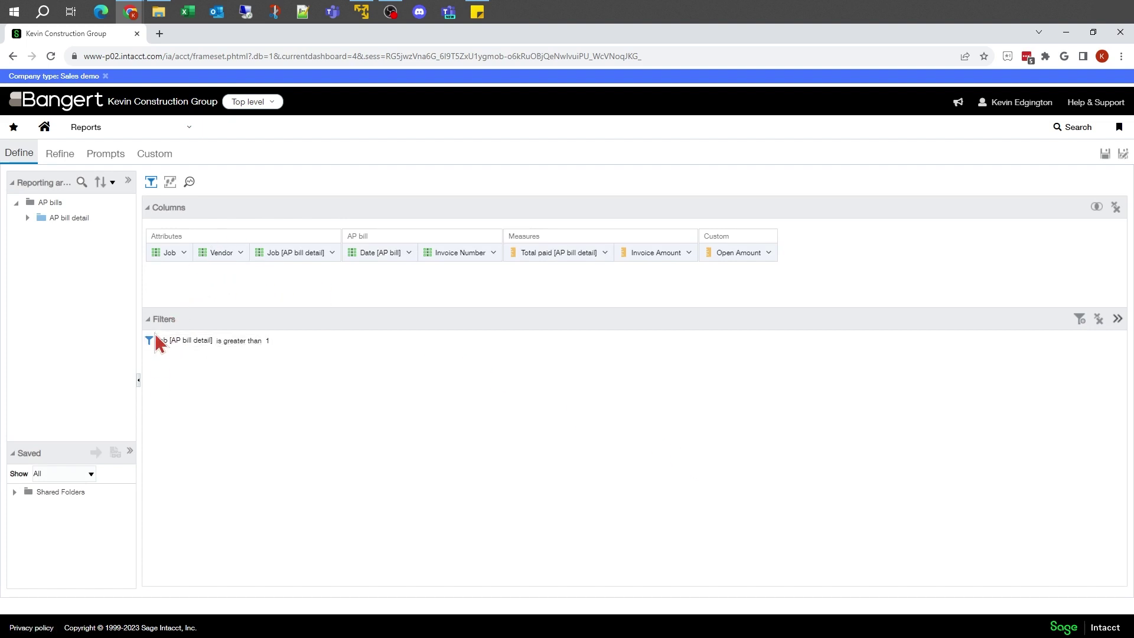
mouse_move(172, 347)
click(717, 255)
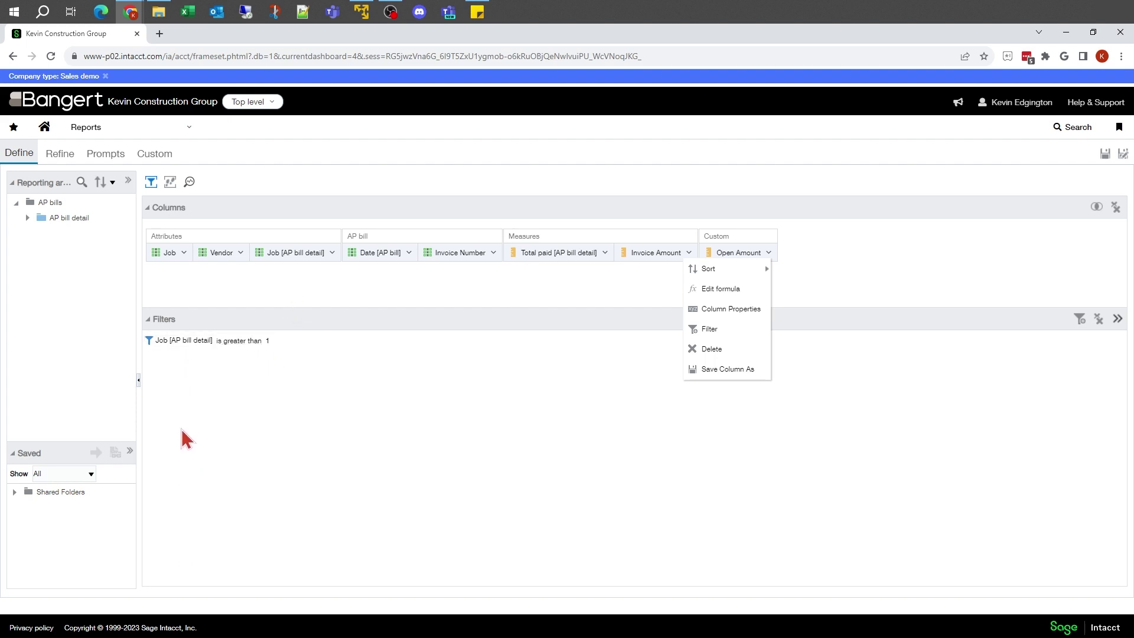
Delete the Job [AP bill detail] is greater than 1 filter, leaving the report unfiltered
click(200, 413)
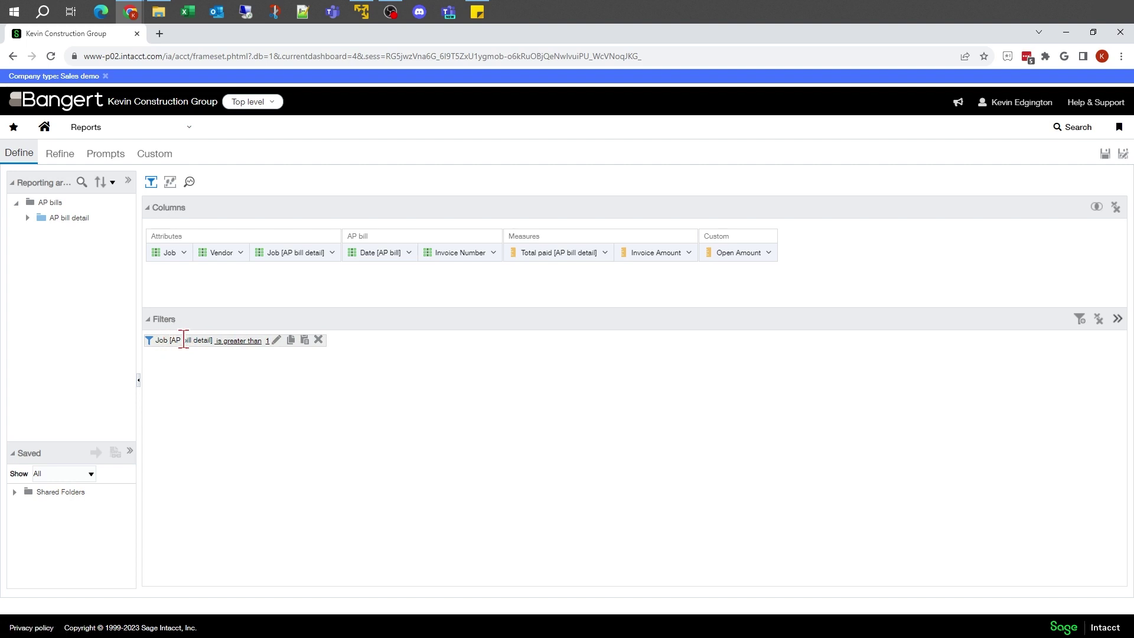
click(277, 341)
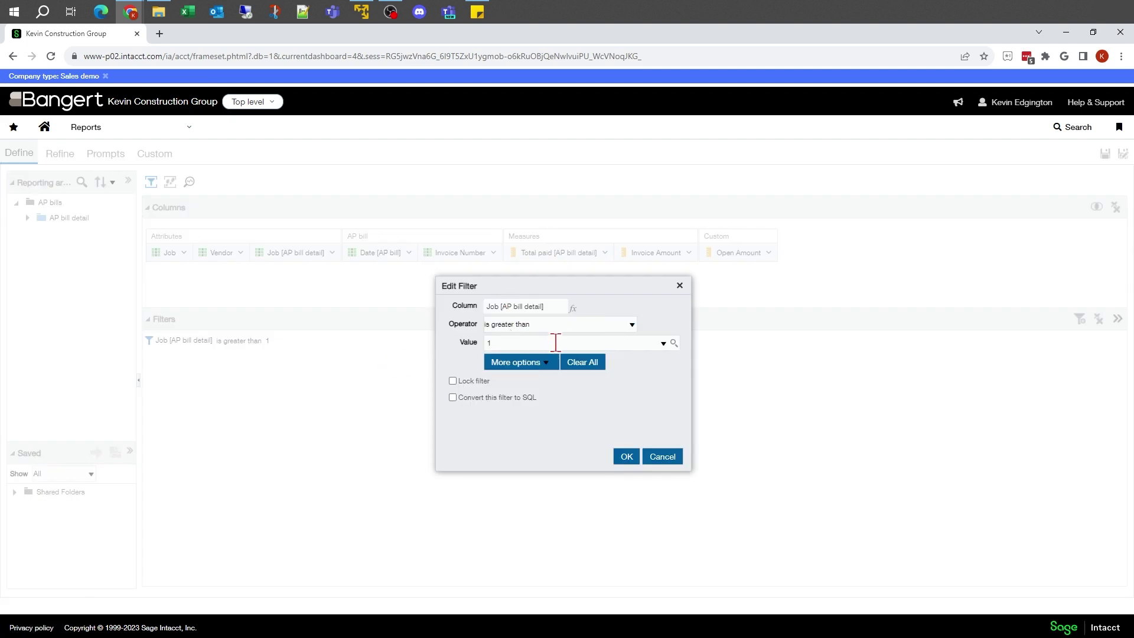
click(662, 457)
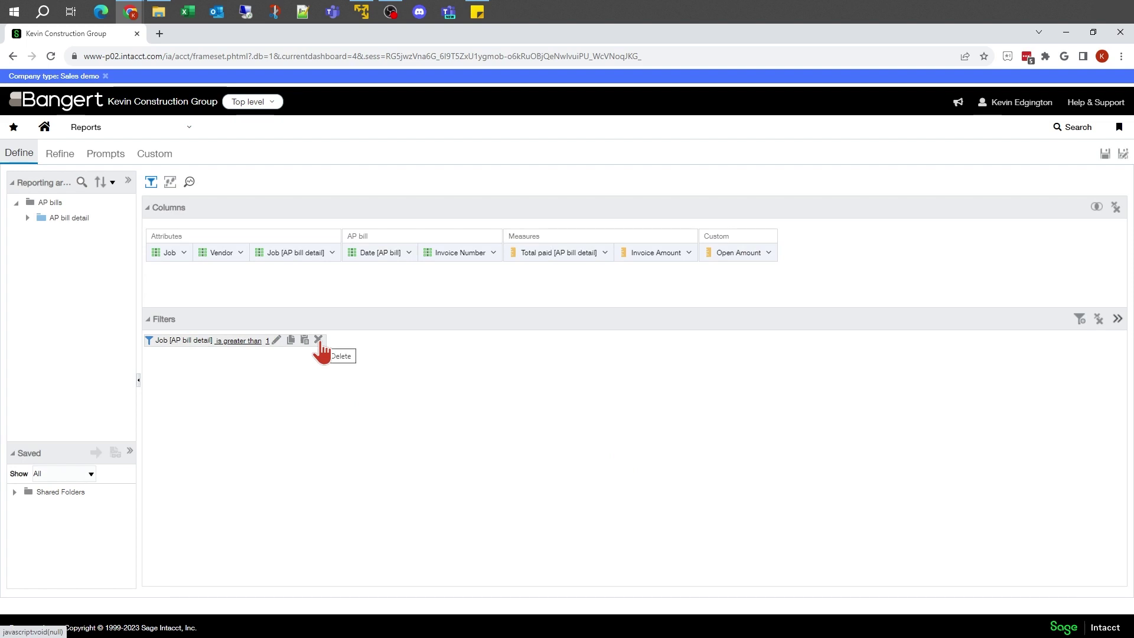
click(318, 341)
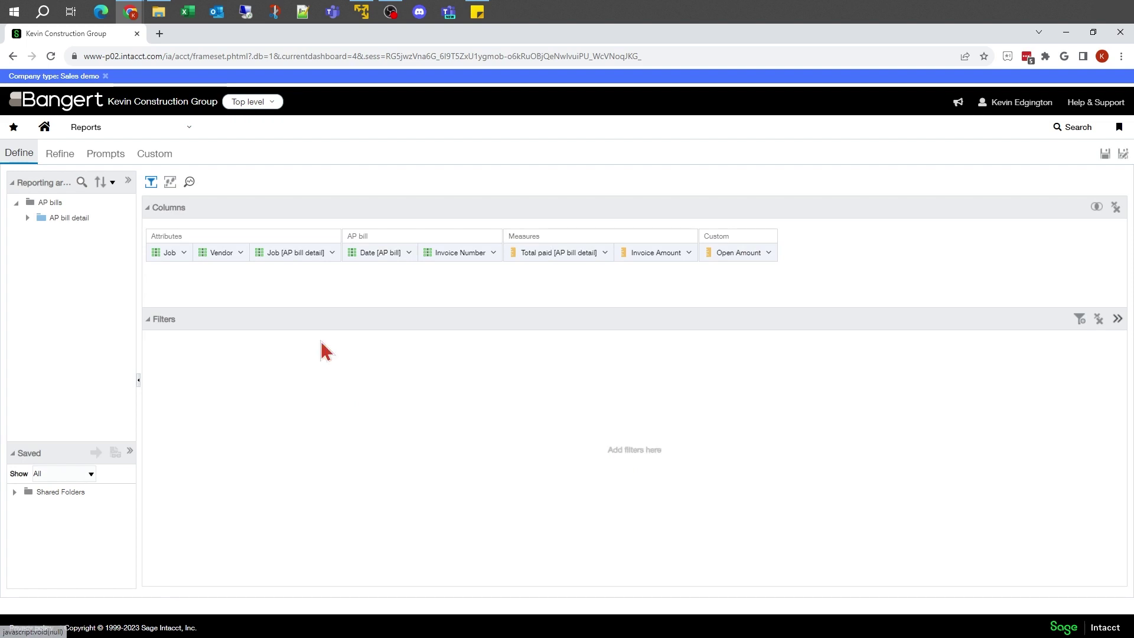
Preview the unfiltered report, then filter Job [AP bill detail] to greater than or equal to 1
click(68, 152)
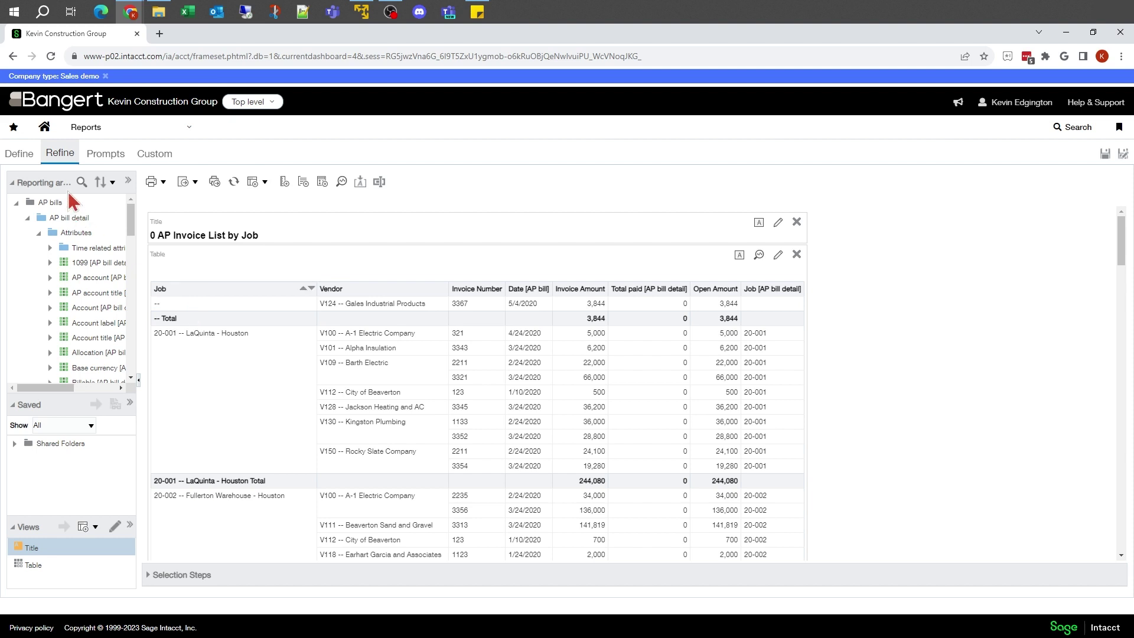
click(29, 156)
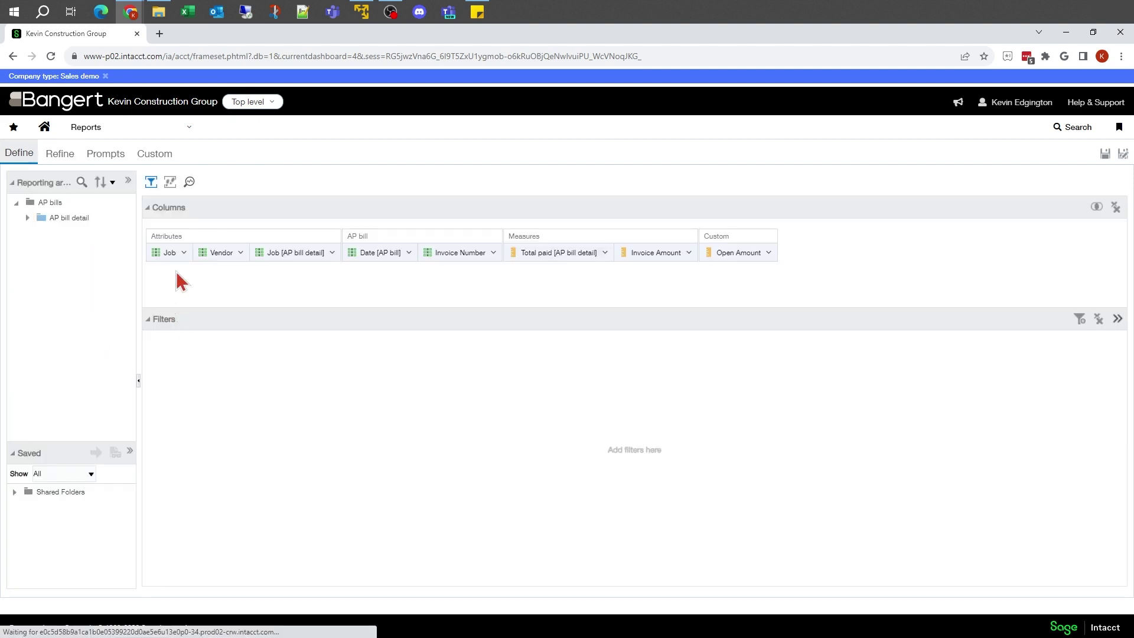
click(179, 255)
click(332, 253)
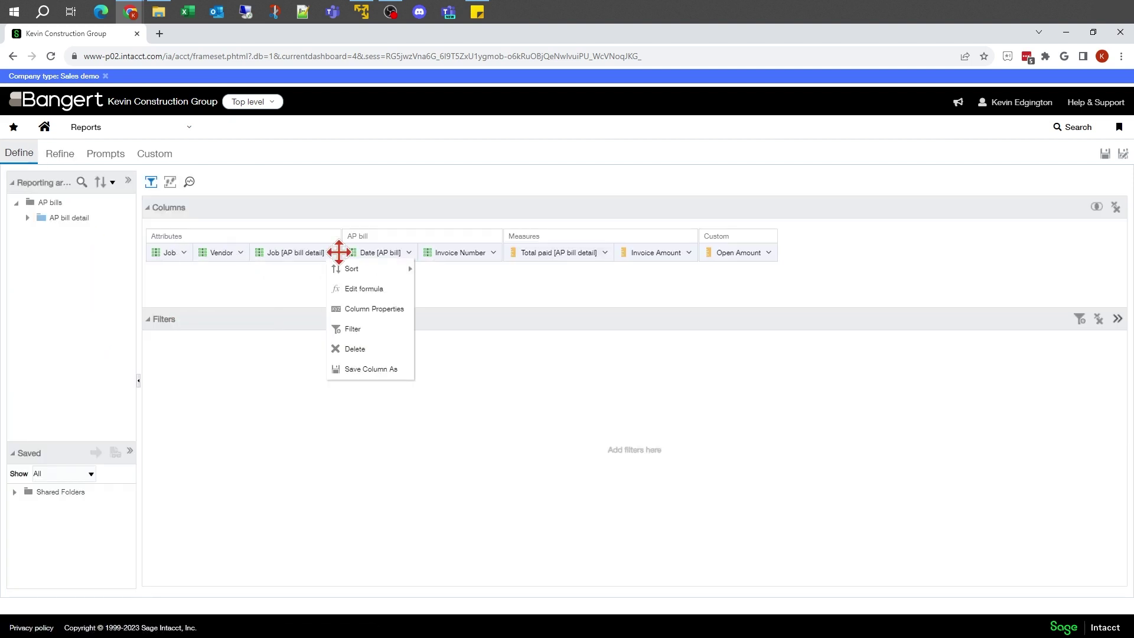
click(353, 329)
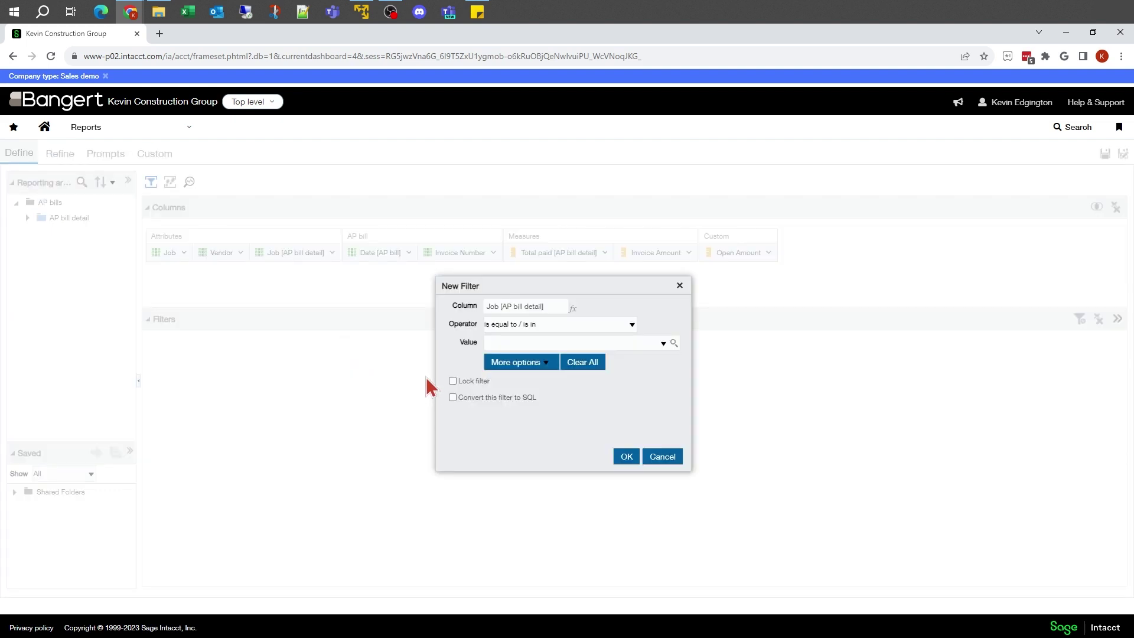
click(519, 325)
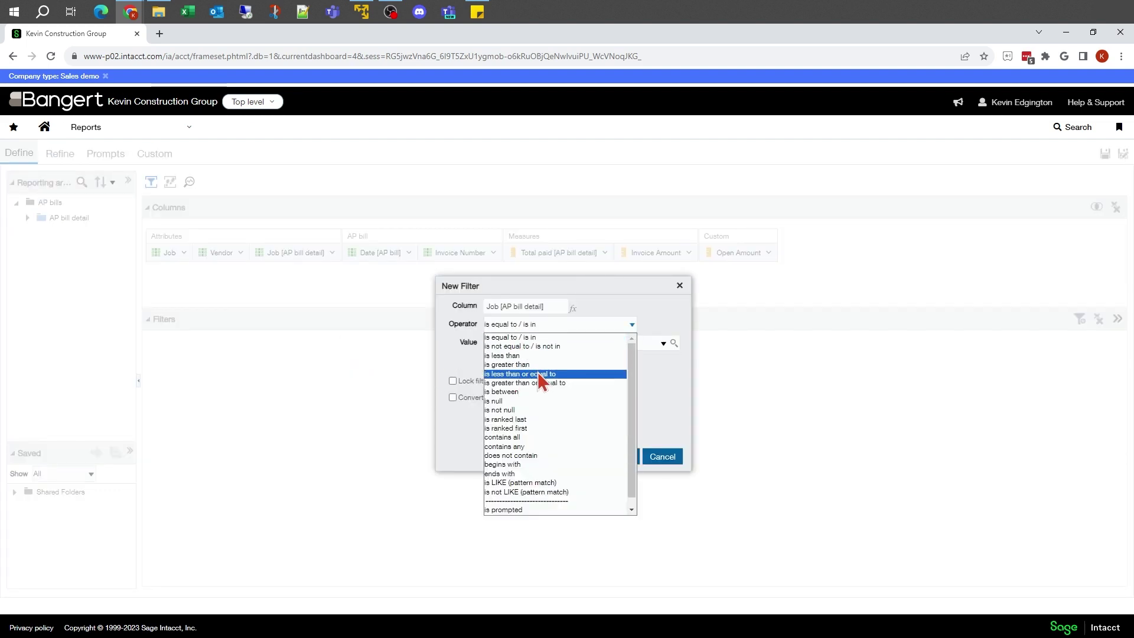
click(540, 383)
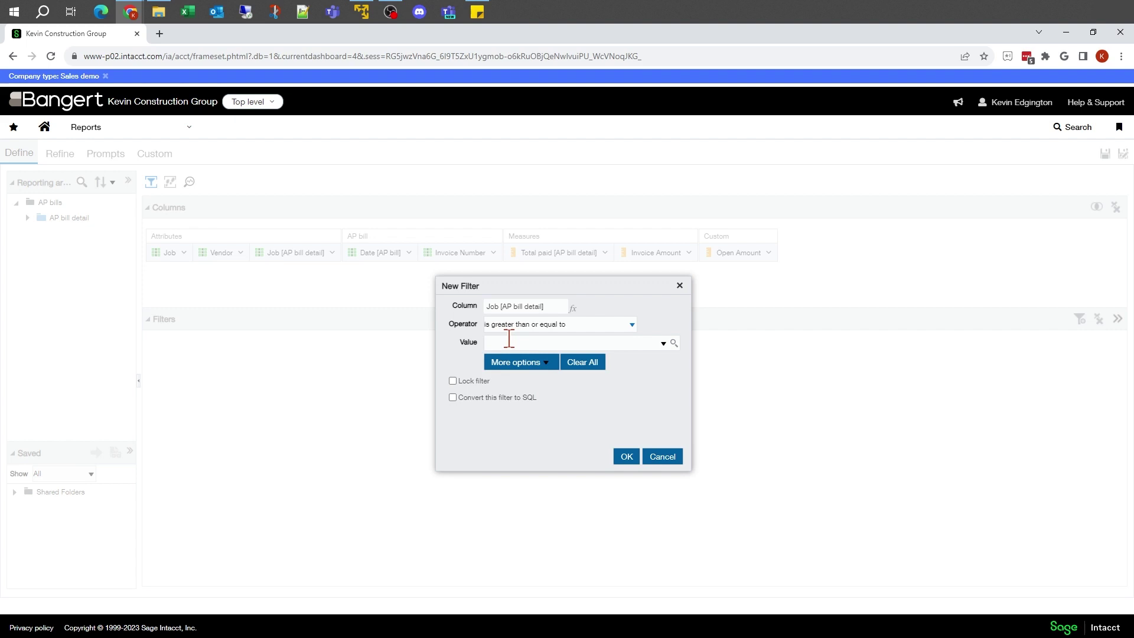
click(627, 457)
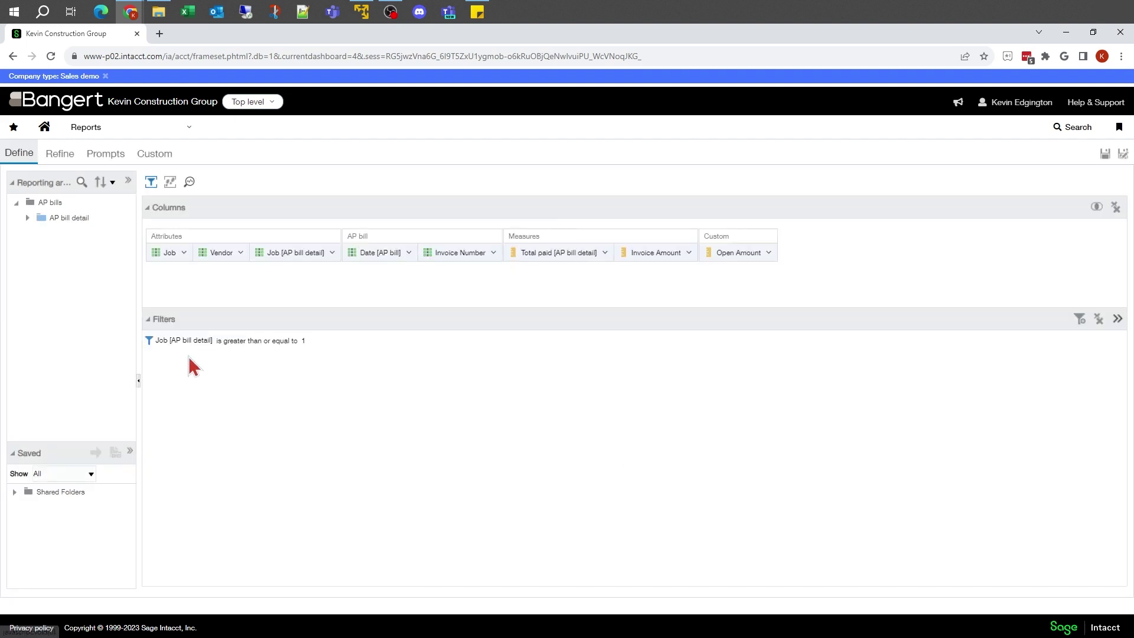
Preview the report now starting at job 20-001, then reopen the Job [AP bill detail] column menu
click(61, 155)
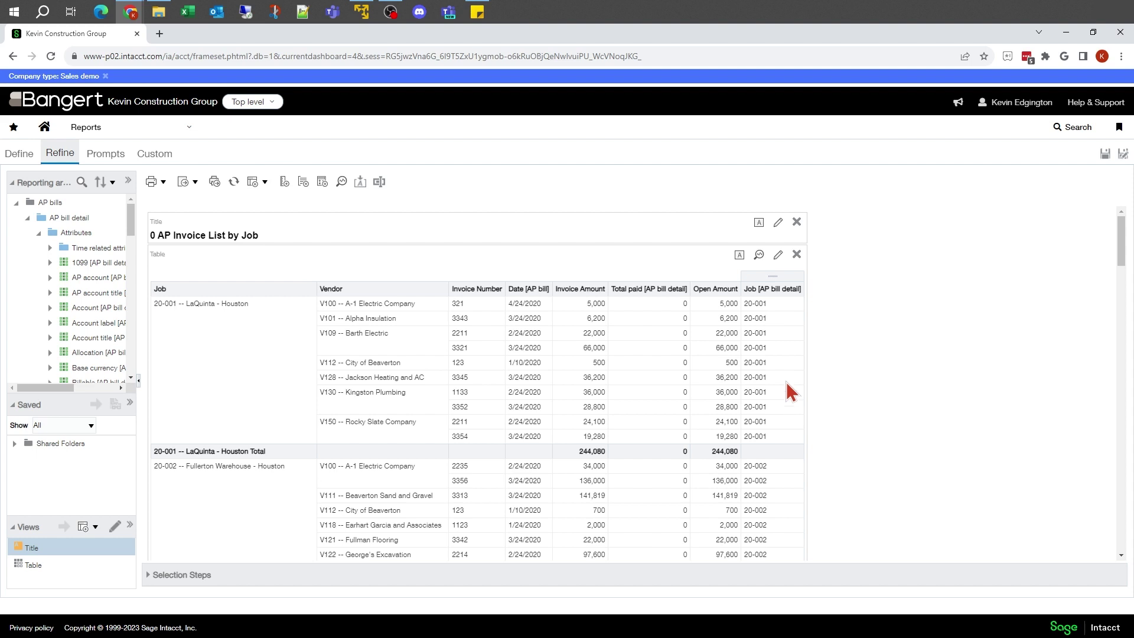
click(19, 155)
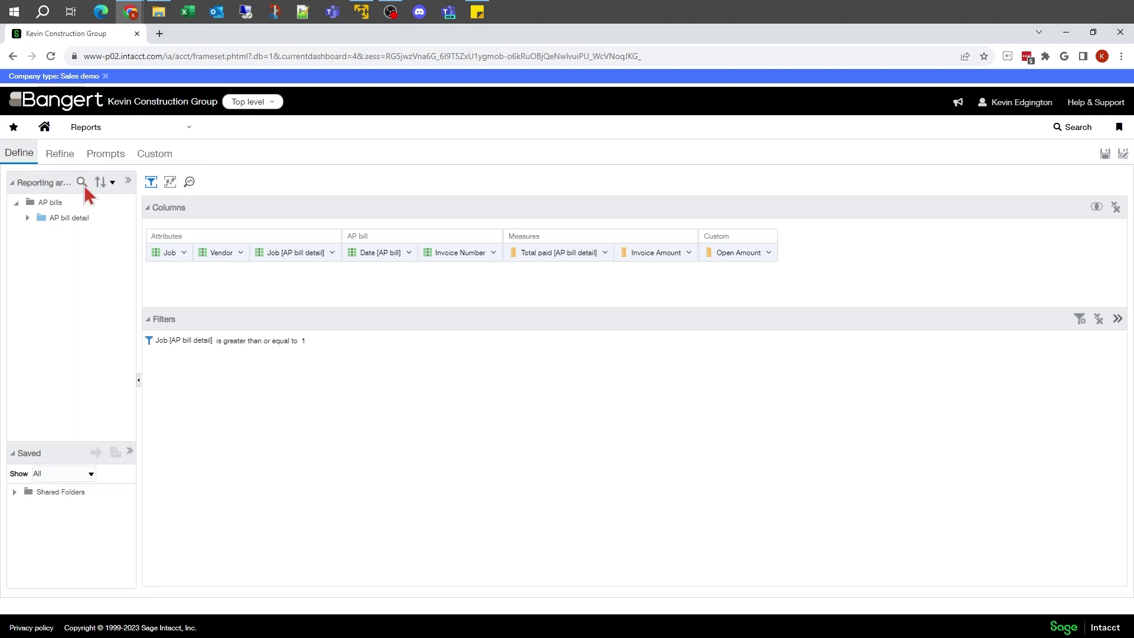
click(332, 253)
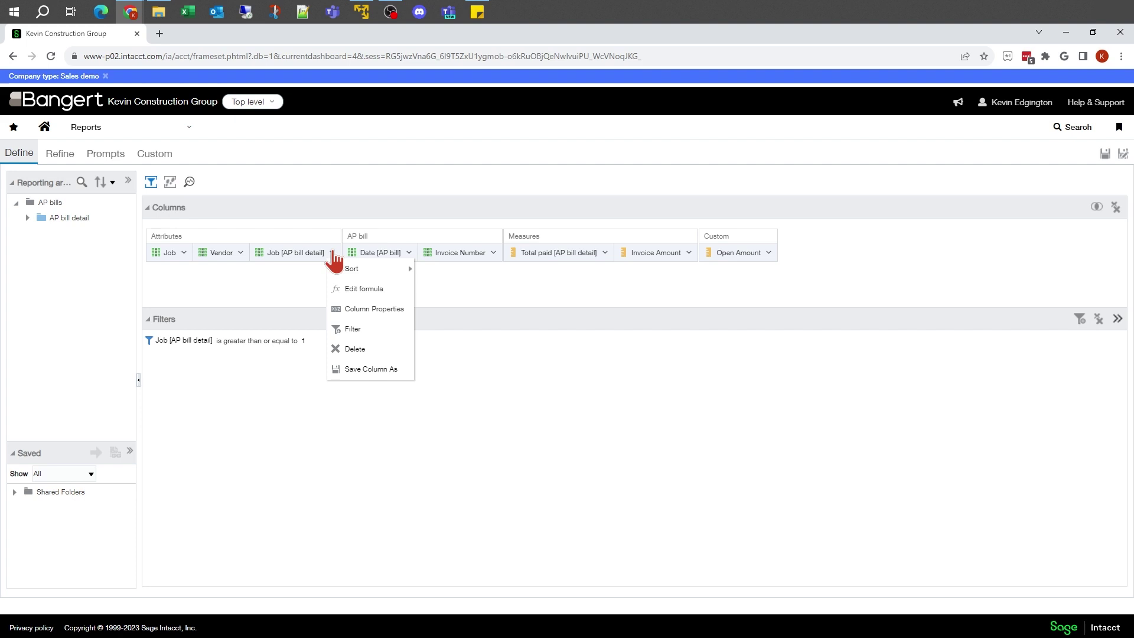
In the report preview, choose Exclude column on the Job [AP bill detail] column
click(56, 153)
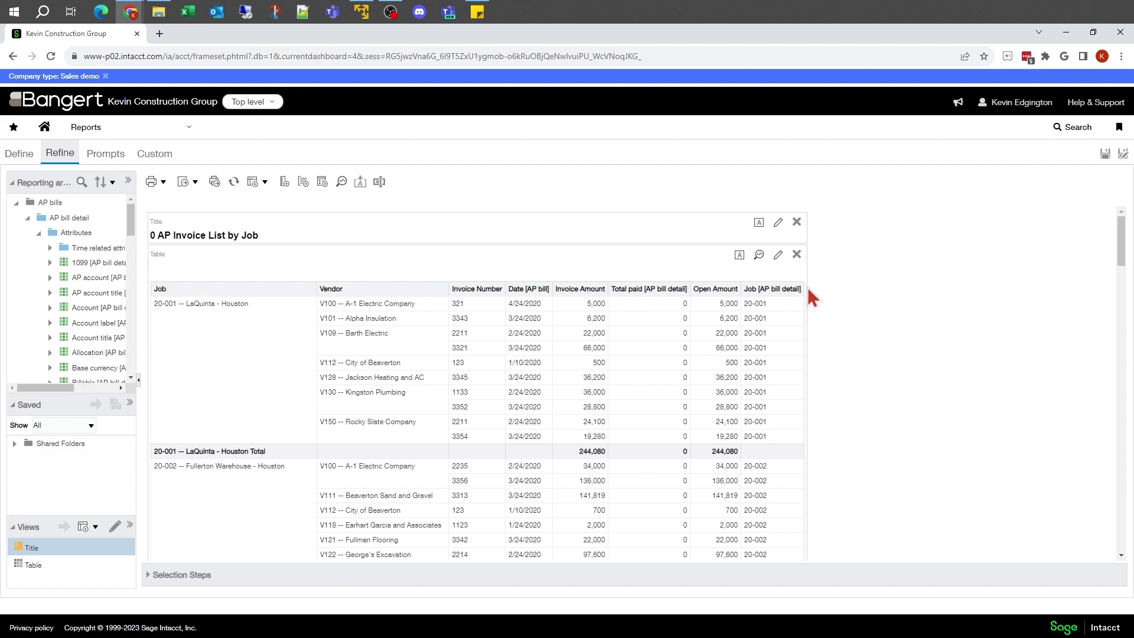
click(773, 276)
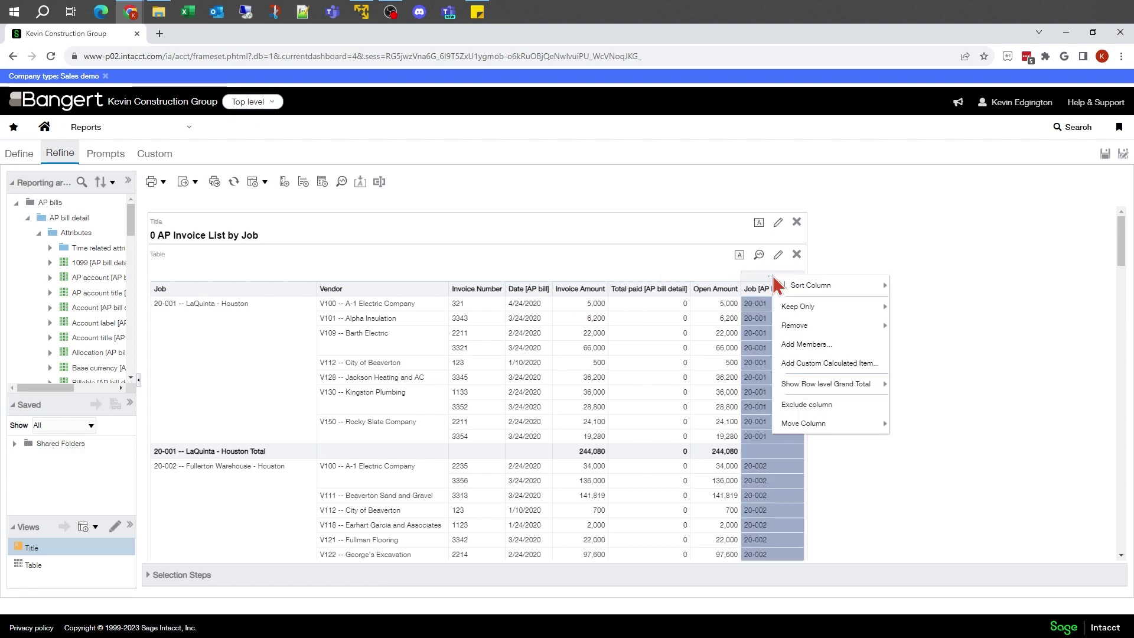
click(792, 404)
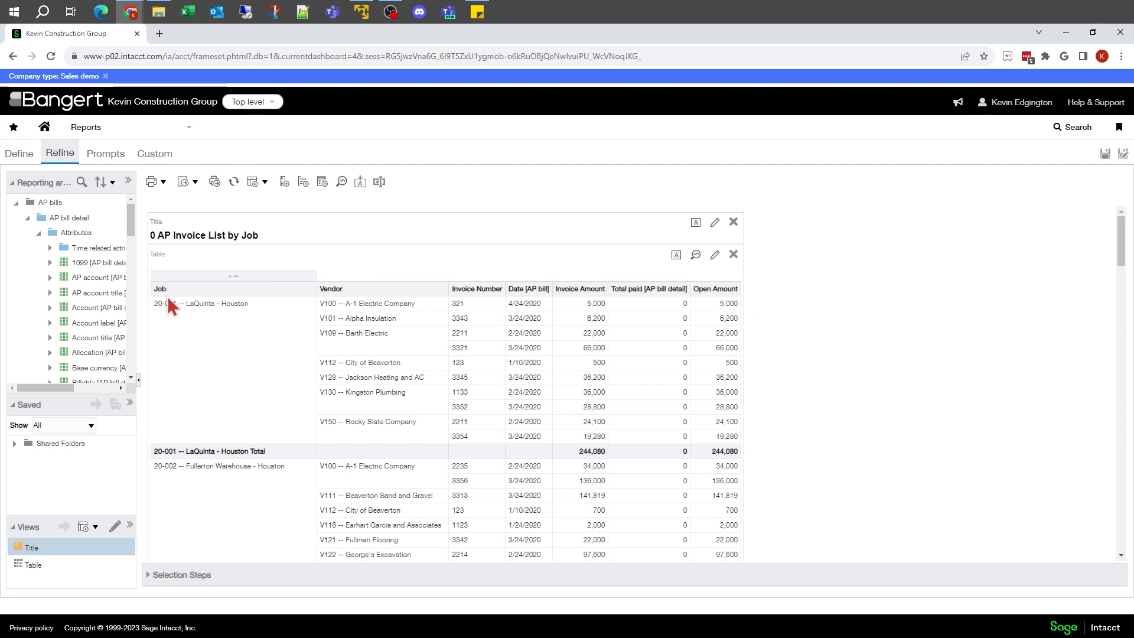
Recheck the Job column menu in Define, then bring up the Prompts list showing the Page 1 prompt
click(19, 158)
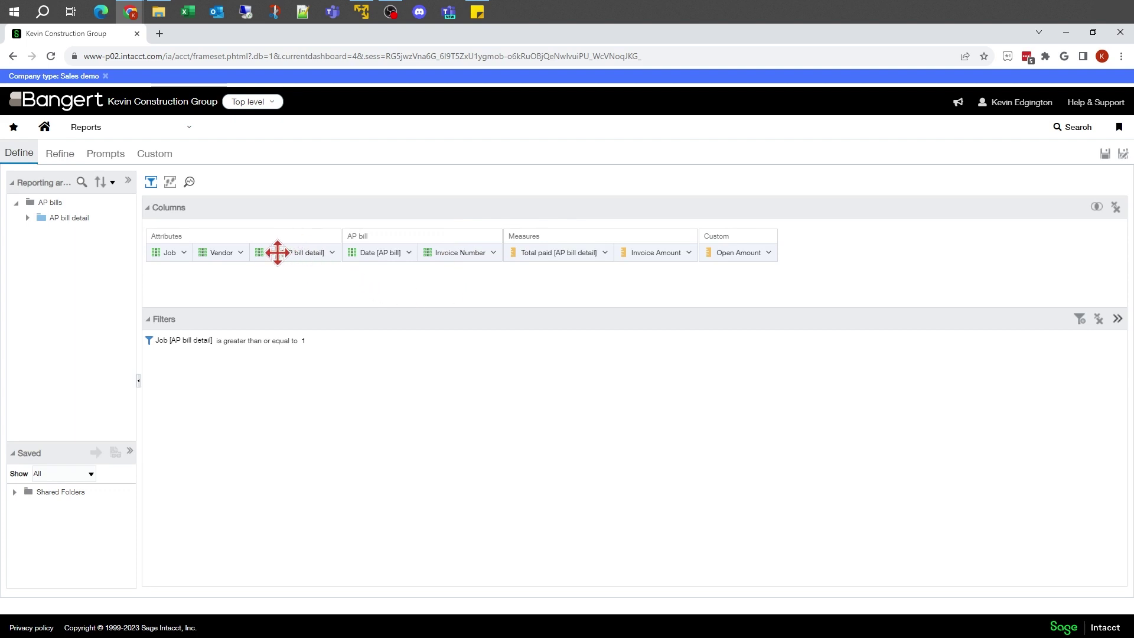
click(332, 253)
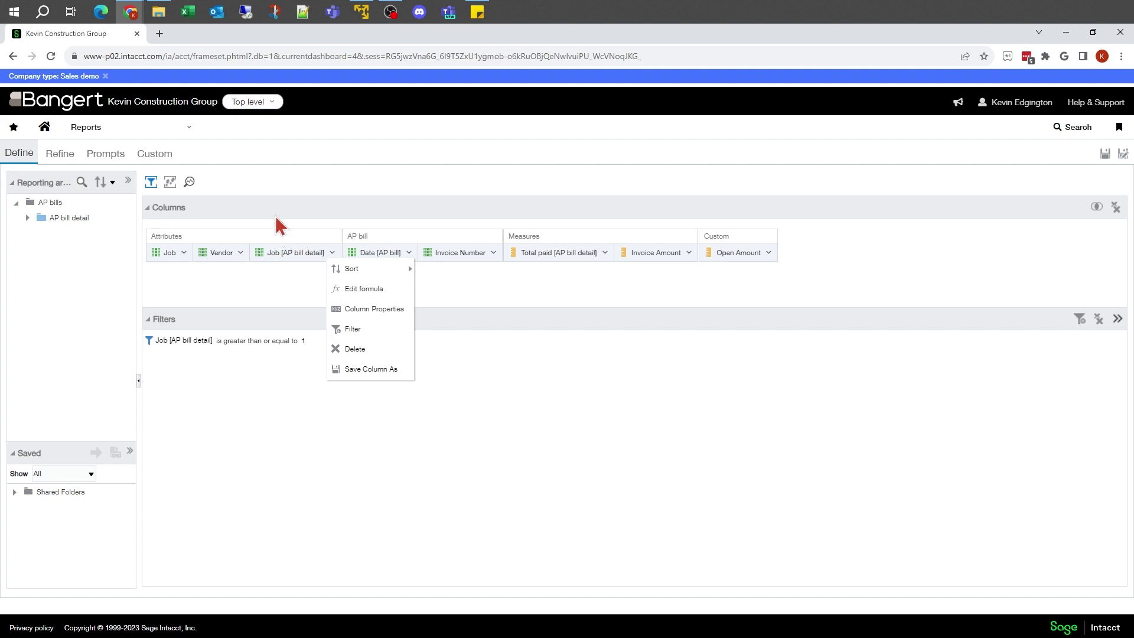
click(59, 154)
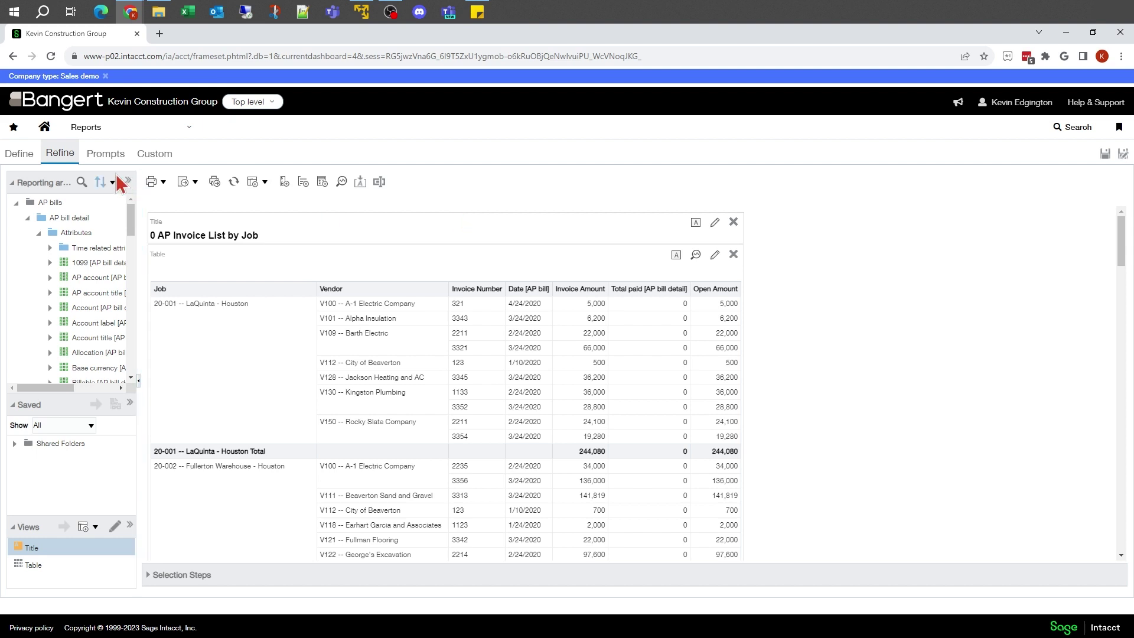
click(104, 155)
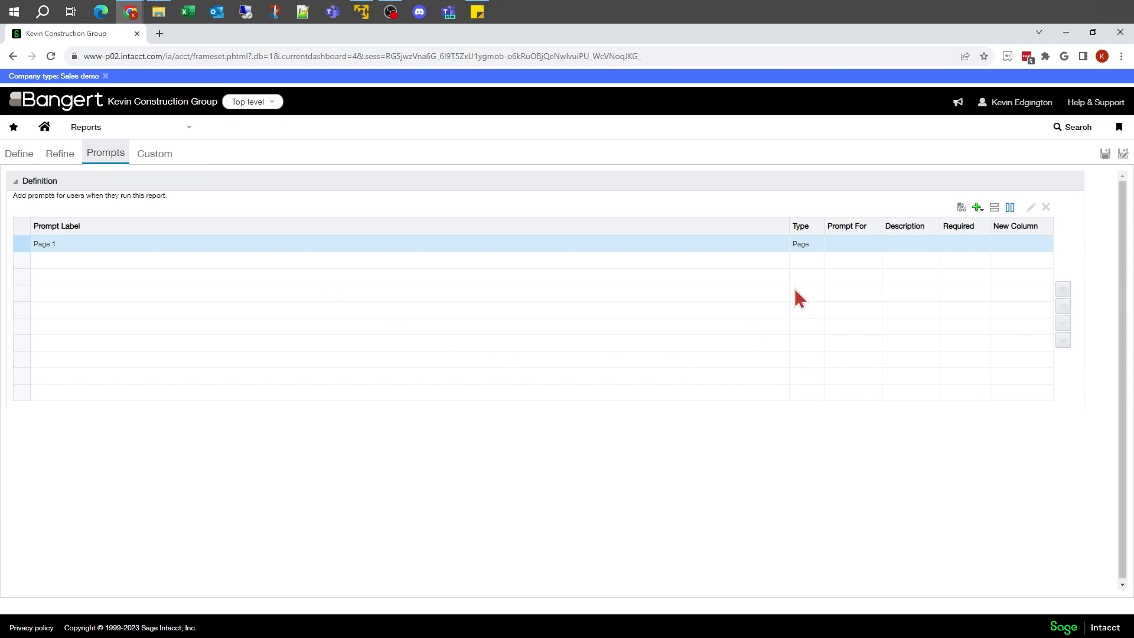
Add a Job column prompt, keeping 'User can select from' set to Choice List
click(979, 209)
mouse_move(1003, 226)
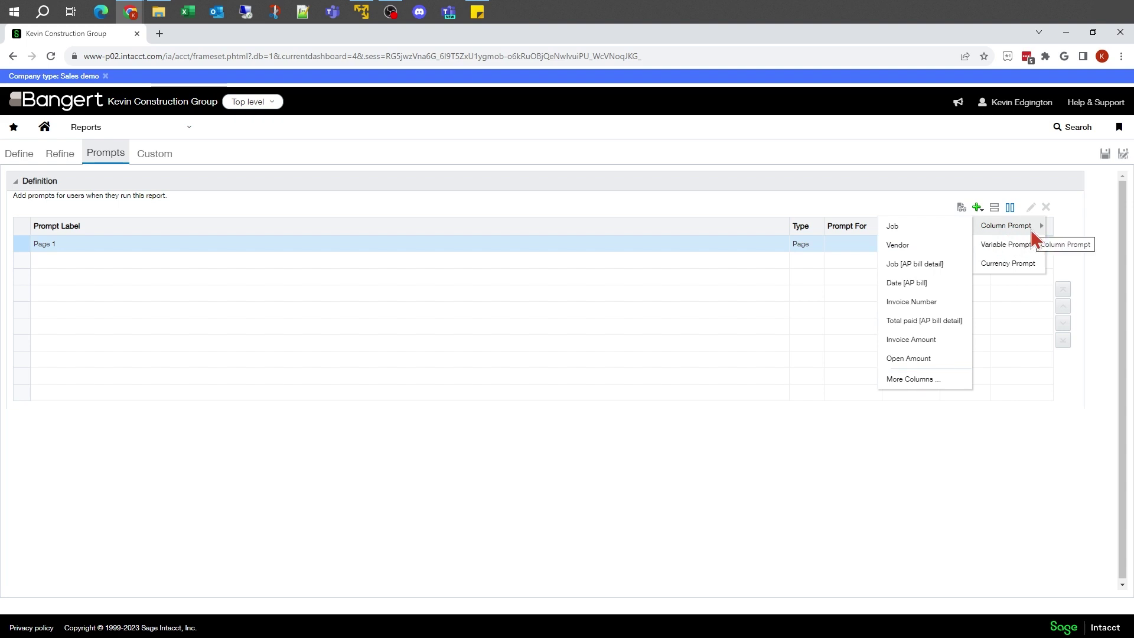
click(953, 230)
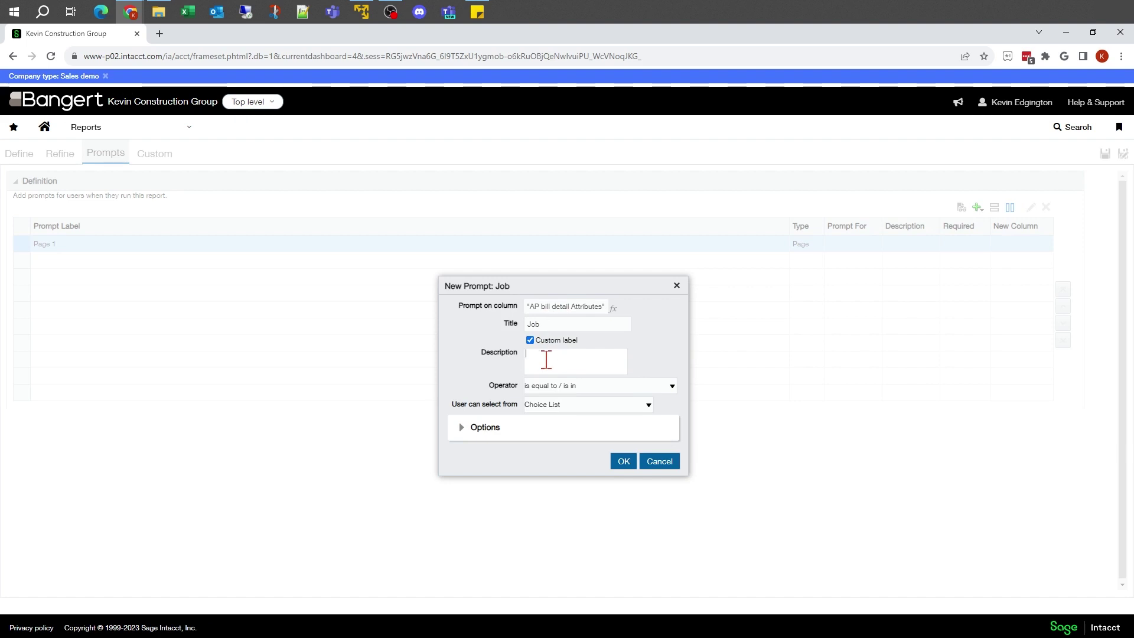
click(572, 406)
click(573, 406)
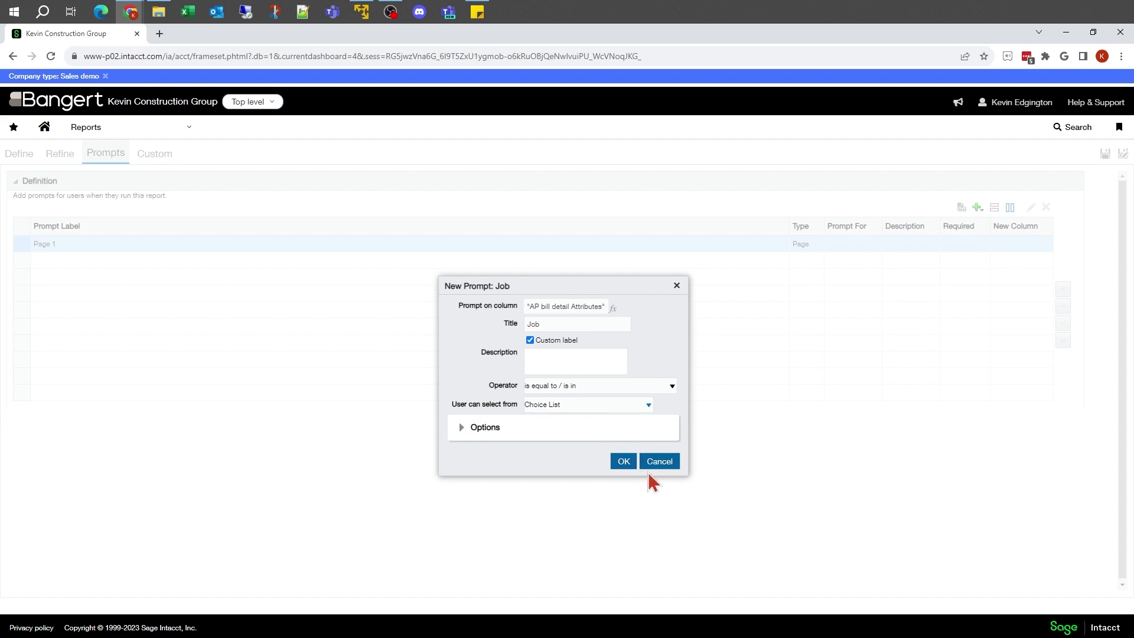
click(624, 462)
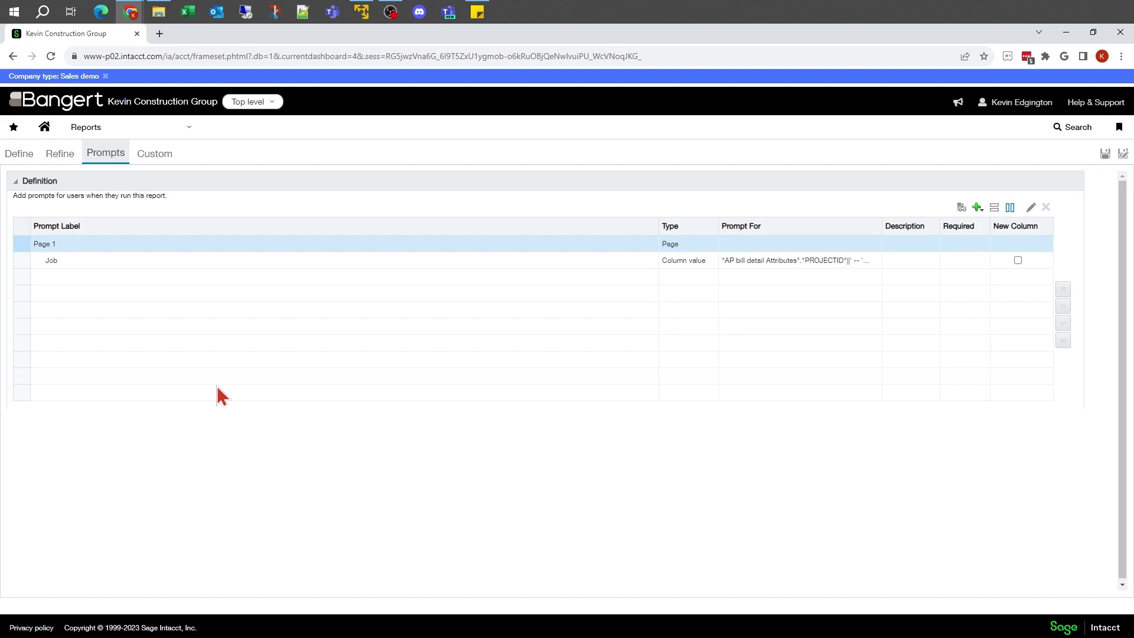
click(61, 156)
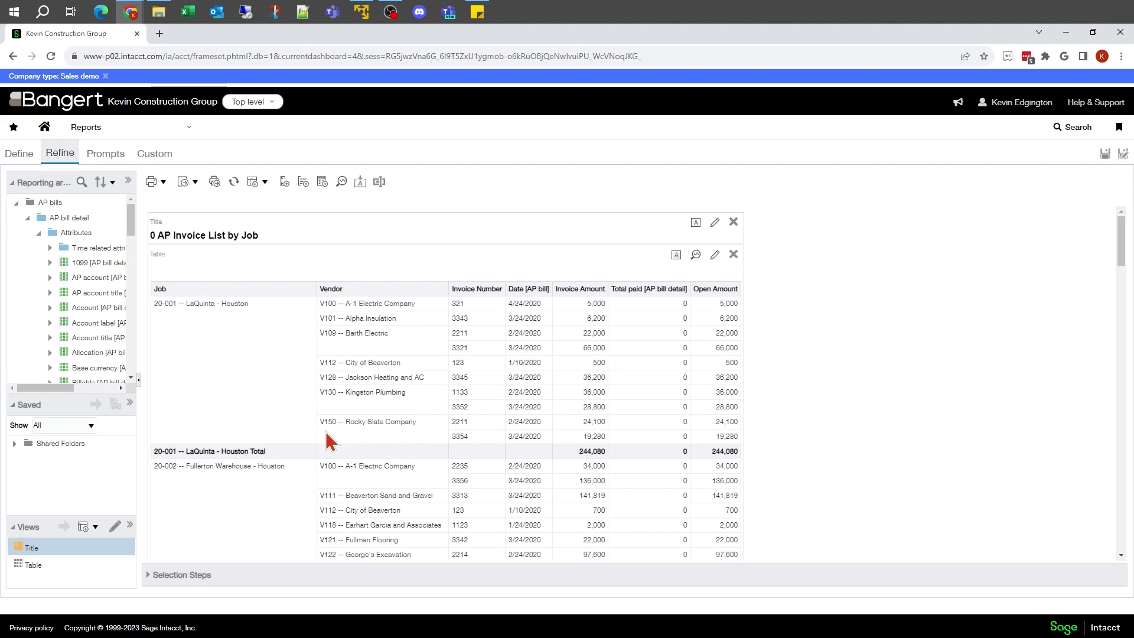
click(113, 156)
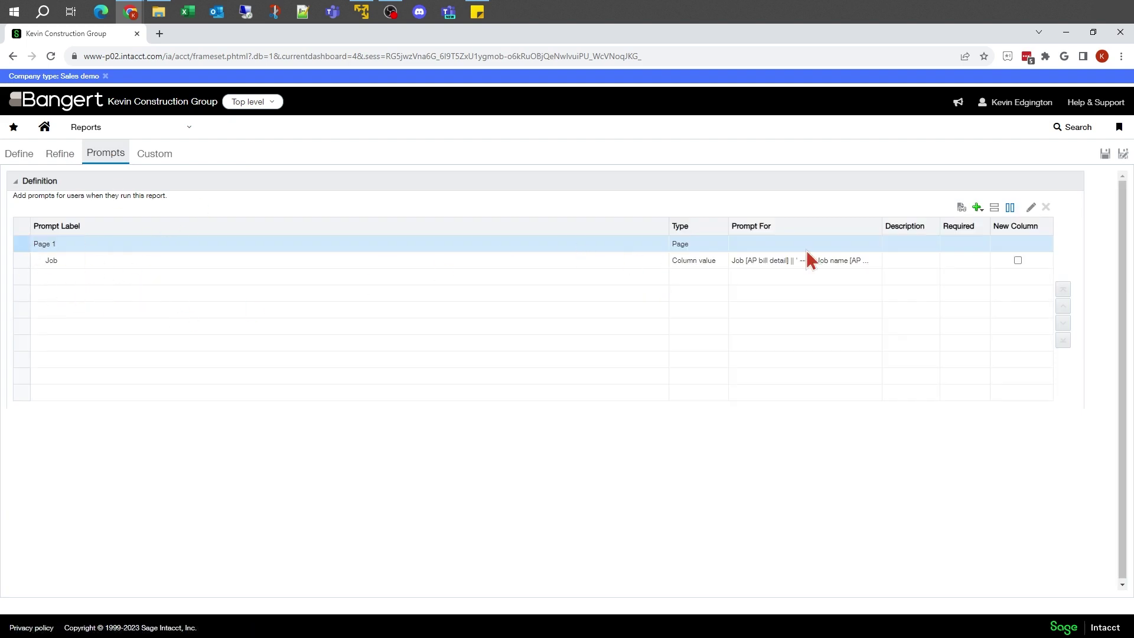
click(961, 209)
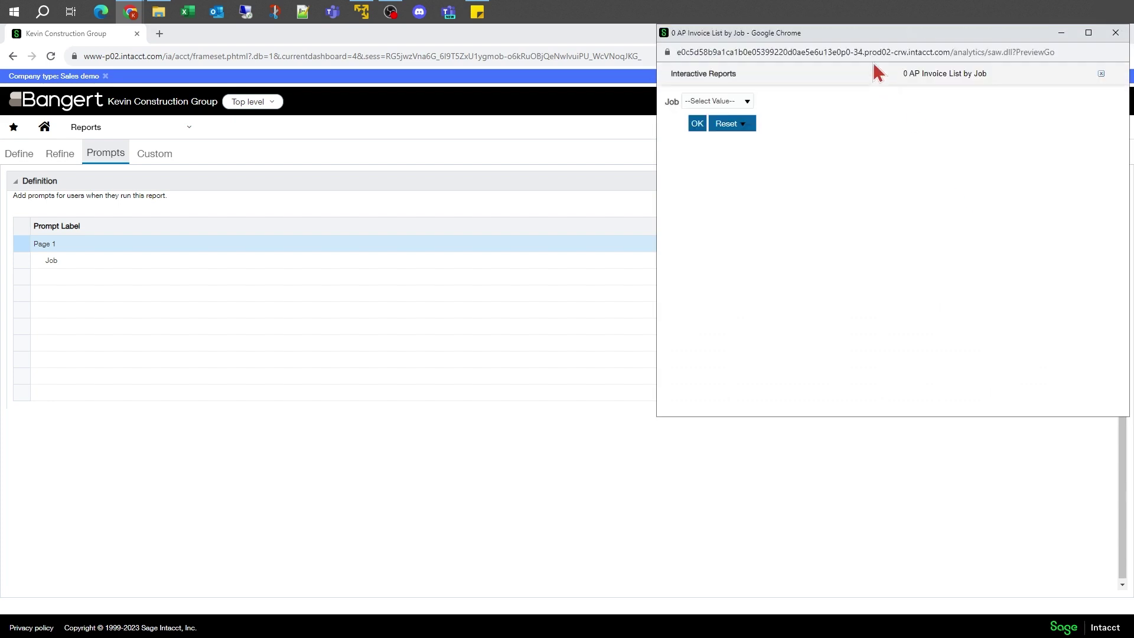
Preview the report filtered to jobs 20-001 and 20-004, review it, then close it
drag(869, 35, 656, 149)
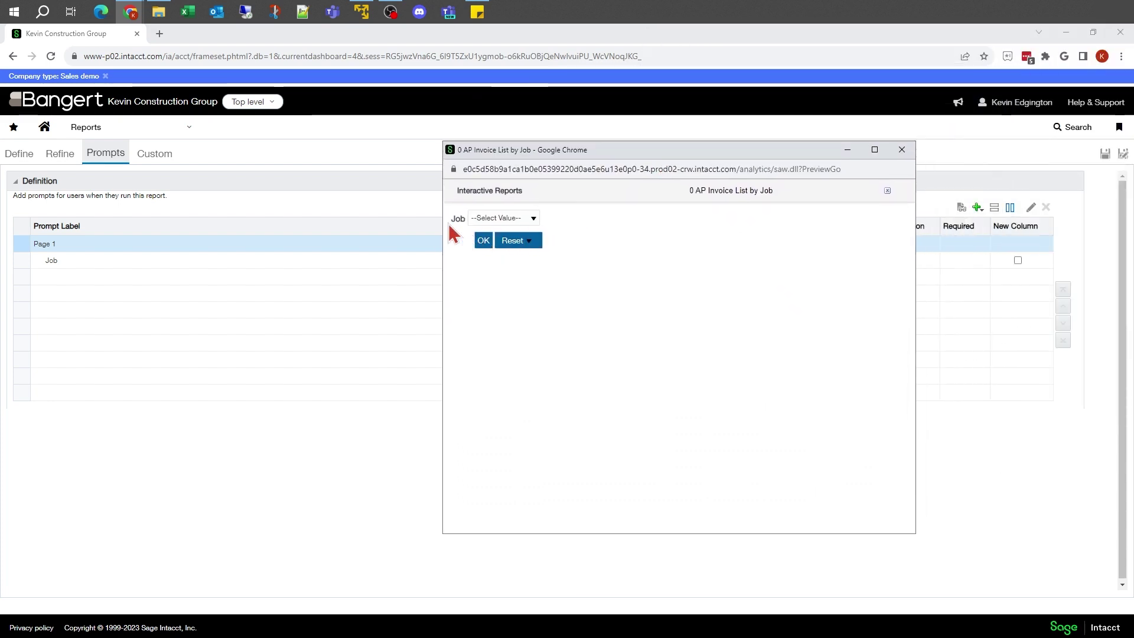
click(533, 219)
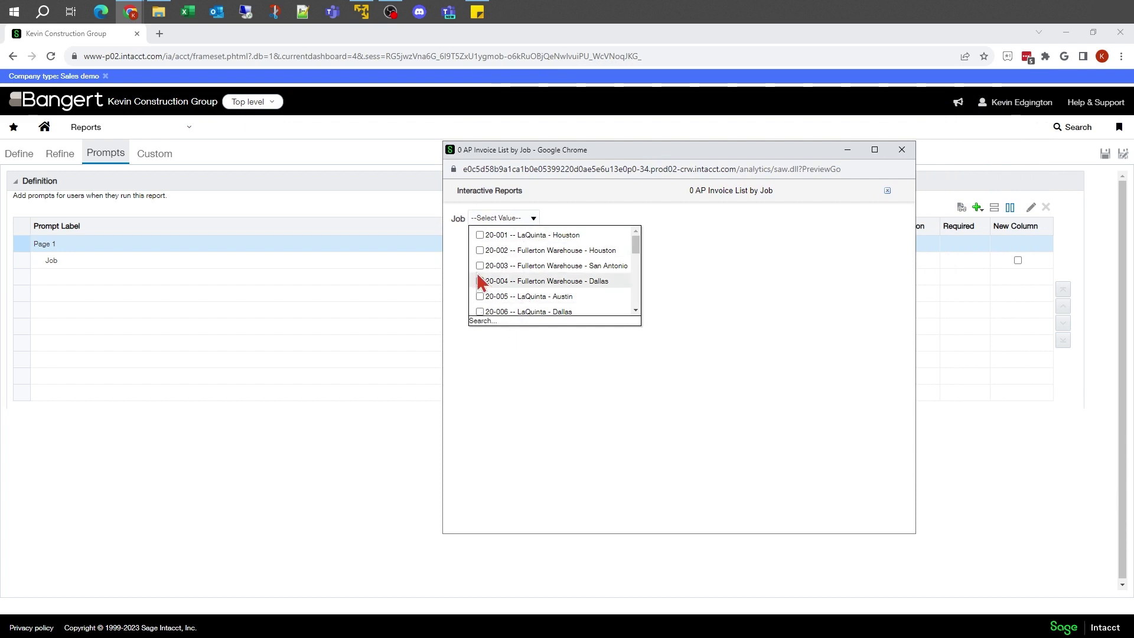
click(480, 236)
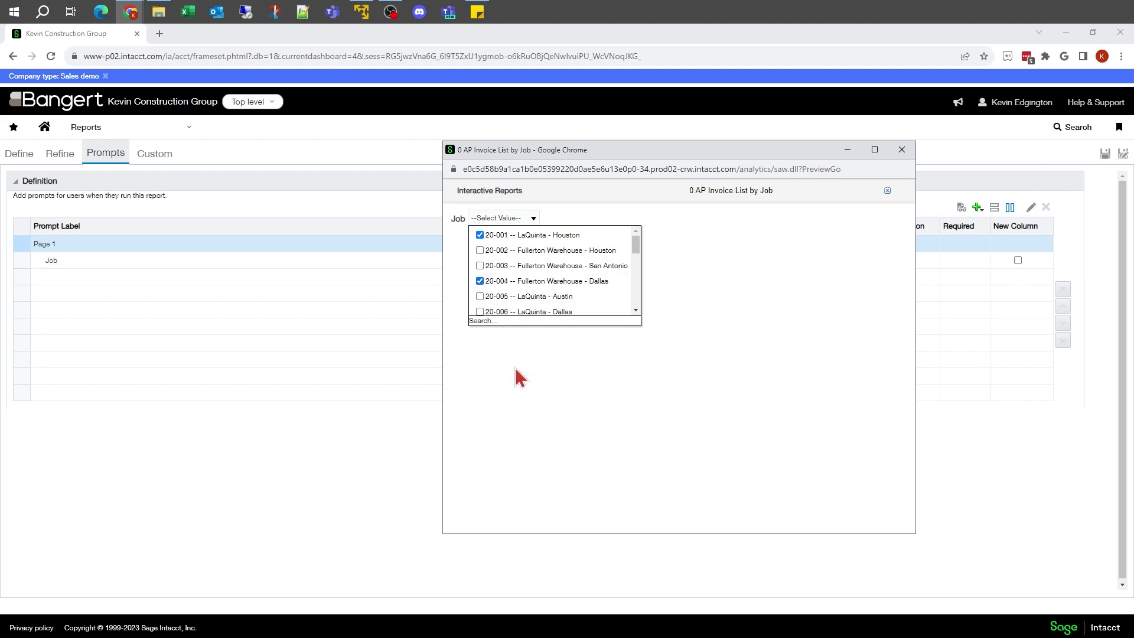
click(518, 378)
click(477, 242)
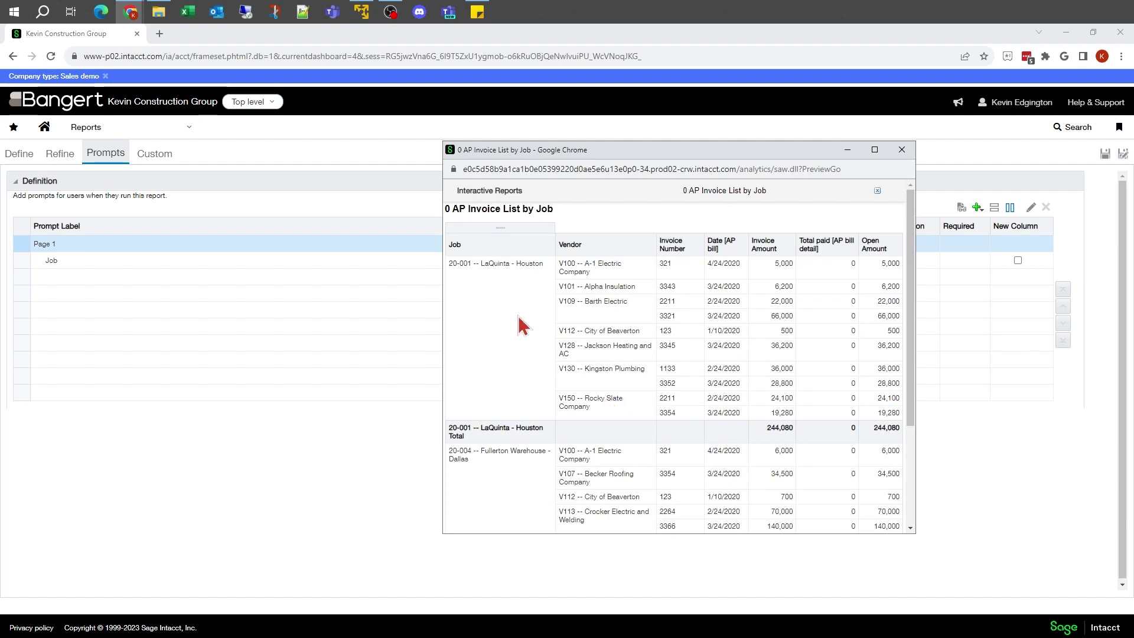
scroll(544, 508, down, 5)
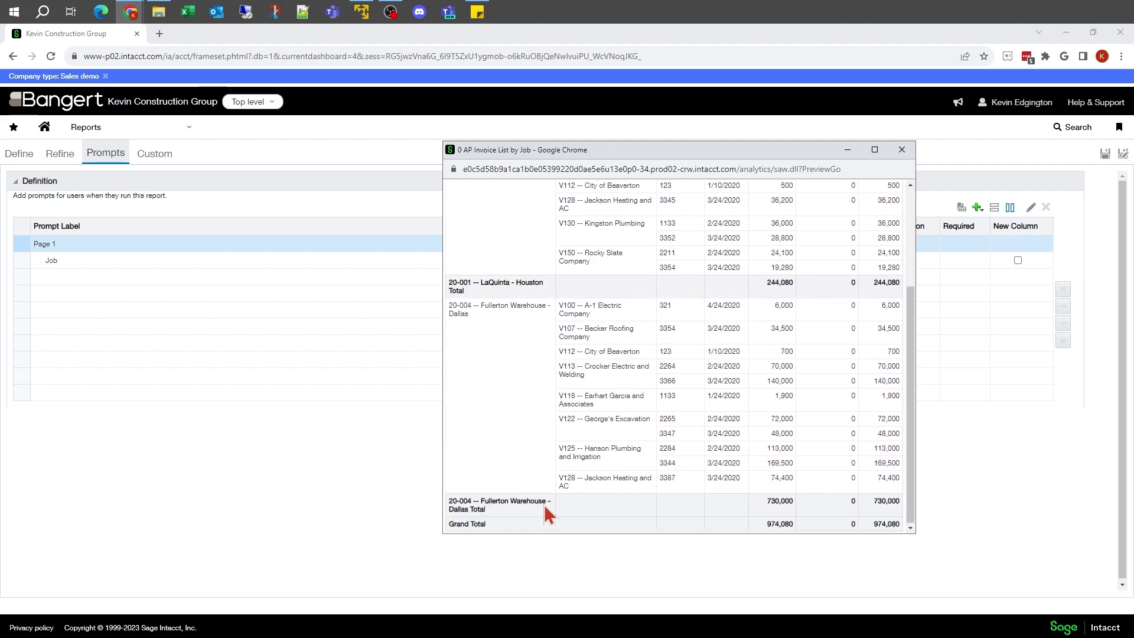
scroll(544, 508, up, 5)
scroll(544, 507, down, 3)
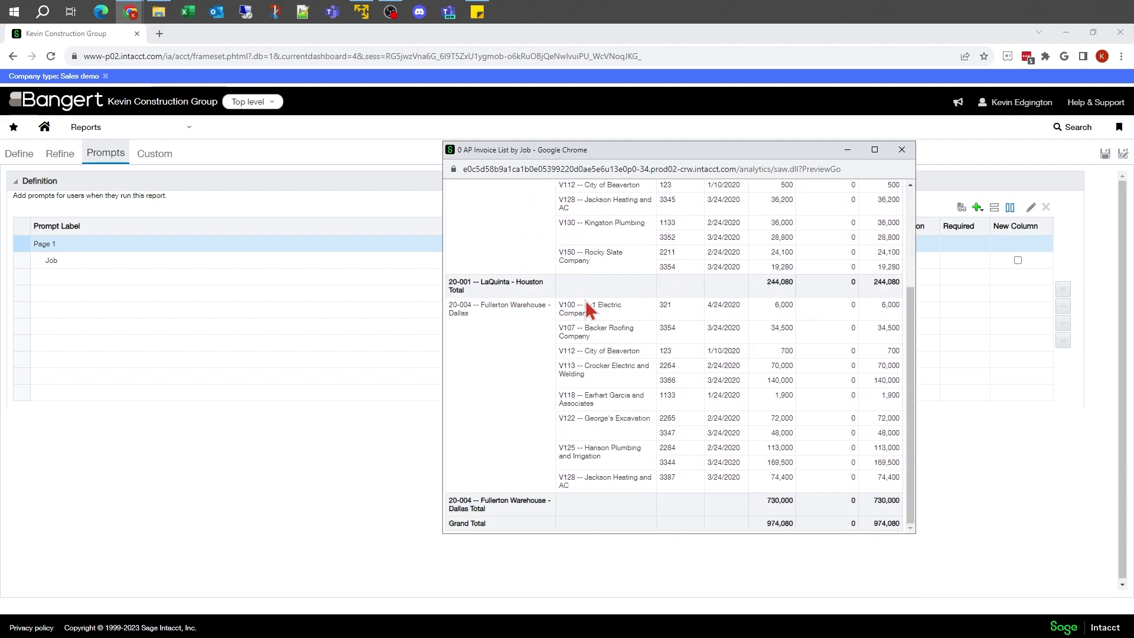
click(902, 150)
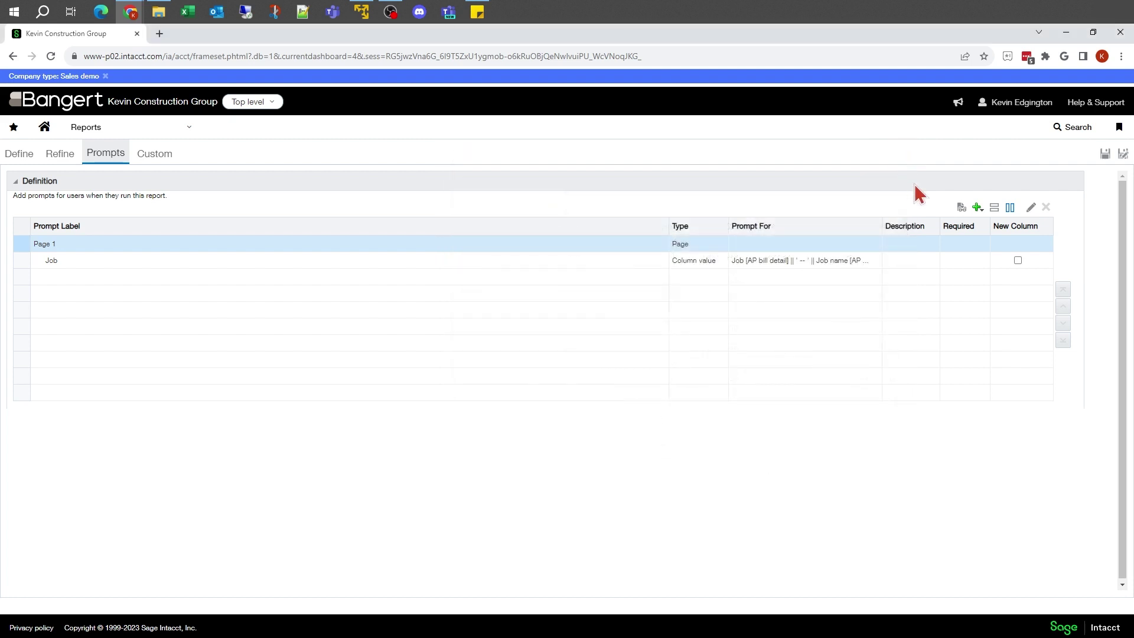
Preview the report again with no job selected, review all jobs, then close it
click(963, 212)
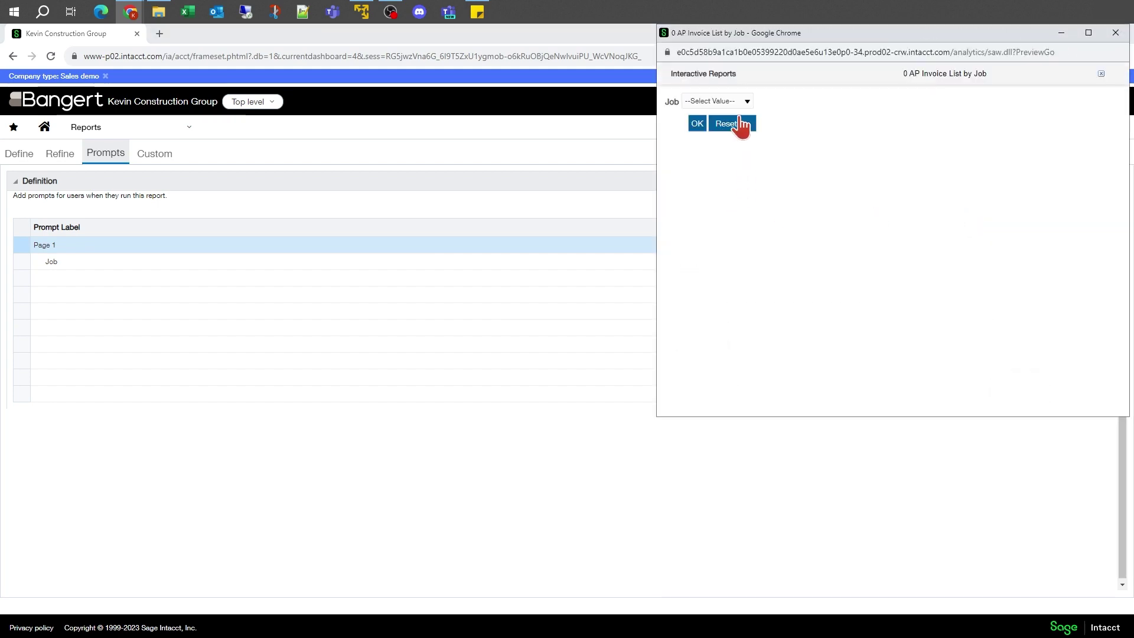
click(697, 123)
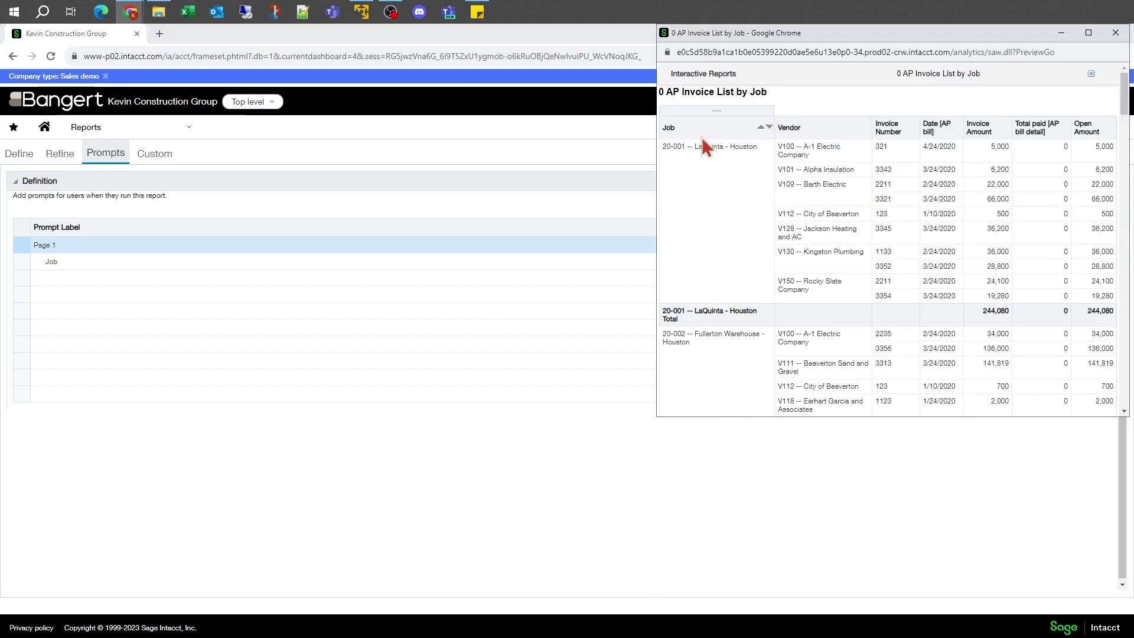
scroll(828, 283, down, 5)
scroll(830, 284, down, 15)
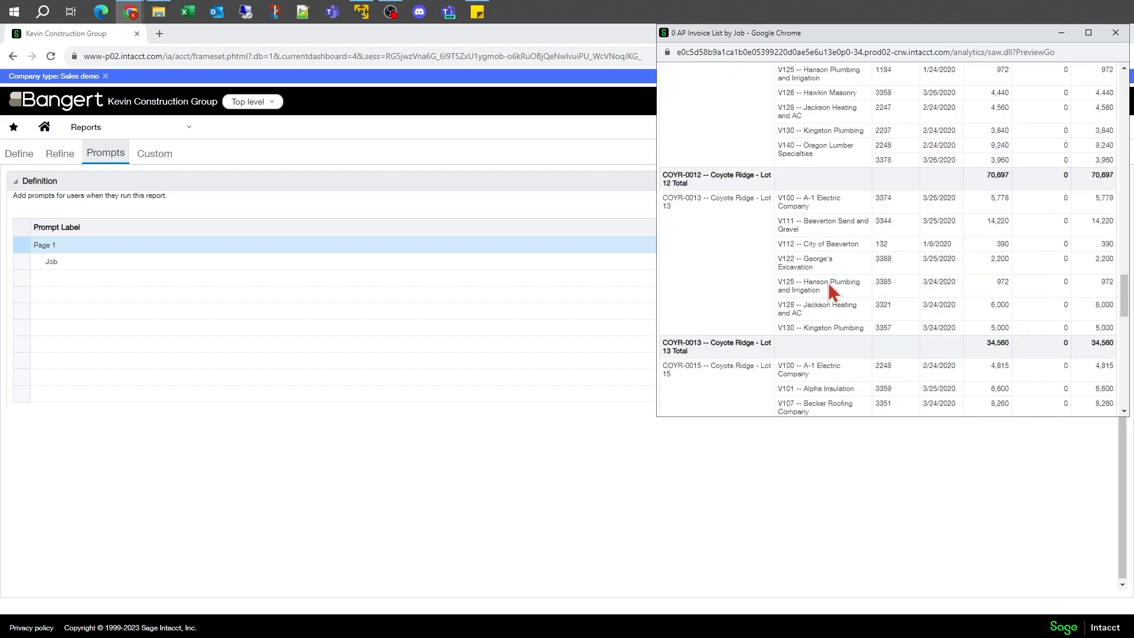
scroll(828, 284, up, 20)
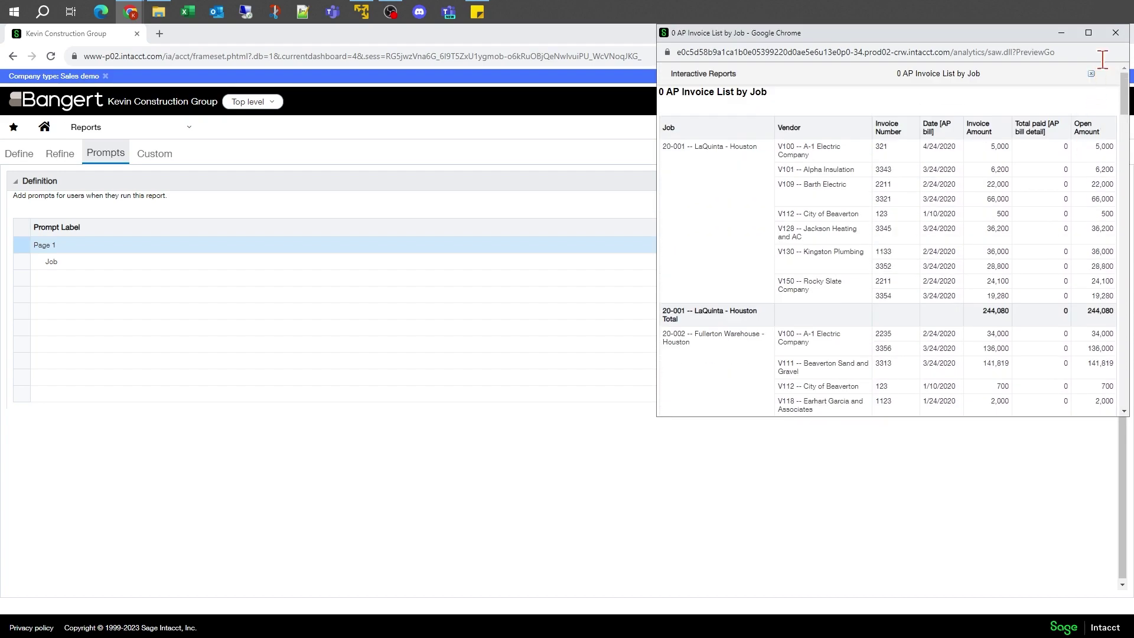
click(1116, 32)
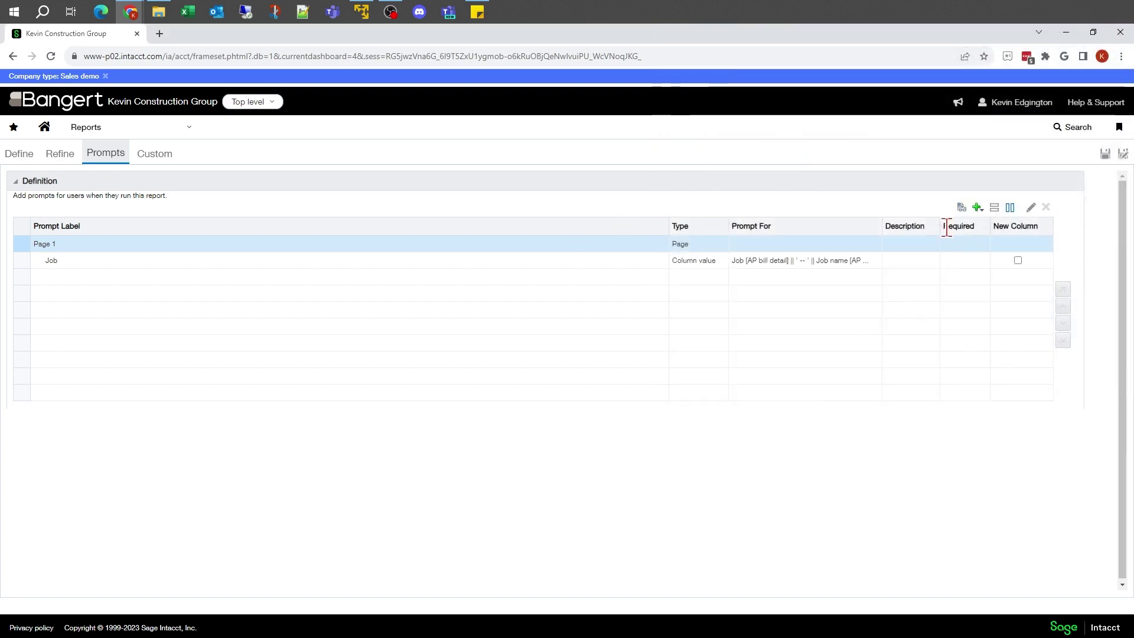
Add a Date [AP bill] column prompt using the 'is between' operator with Calendar input
click(979, 212)
mouse_move(1012, 230)
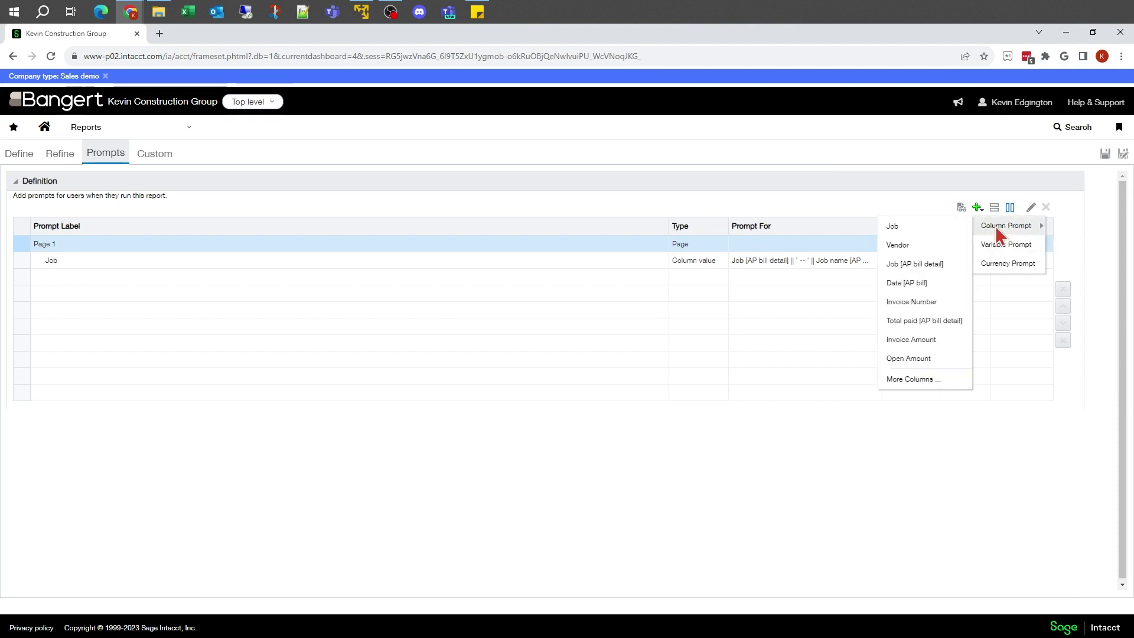
click(925, 284)
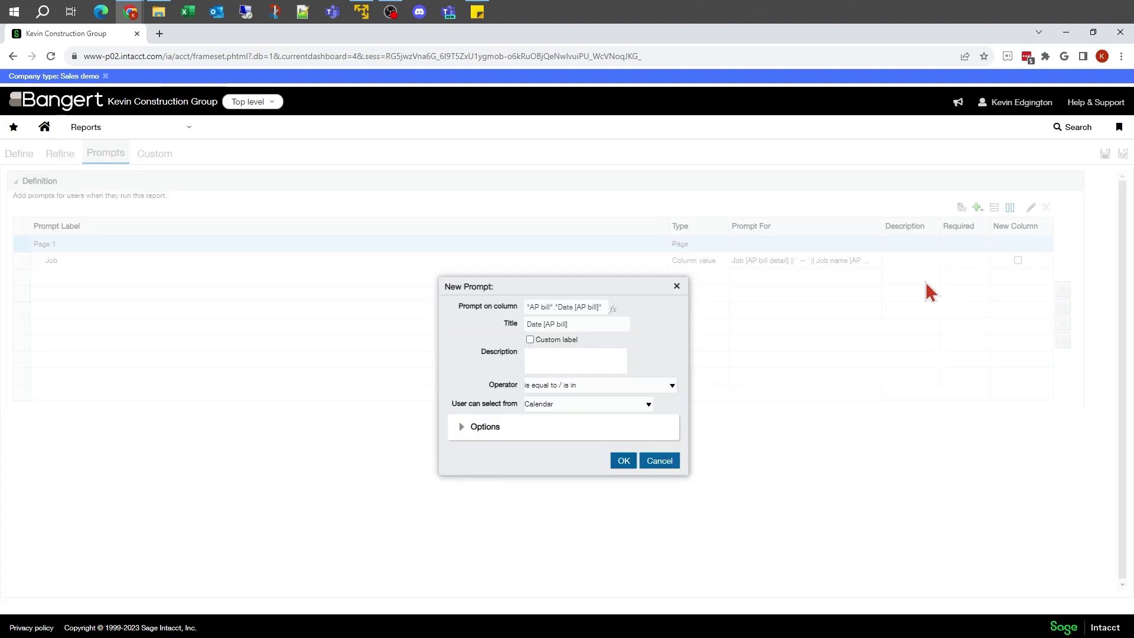
click(556, 387)
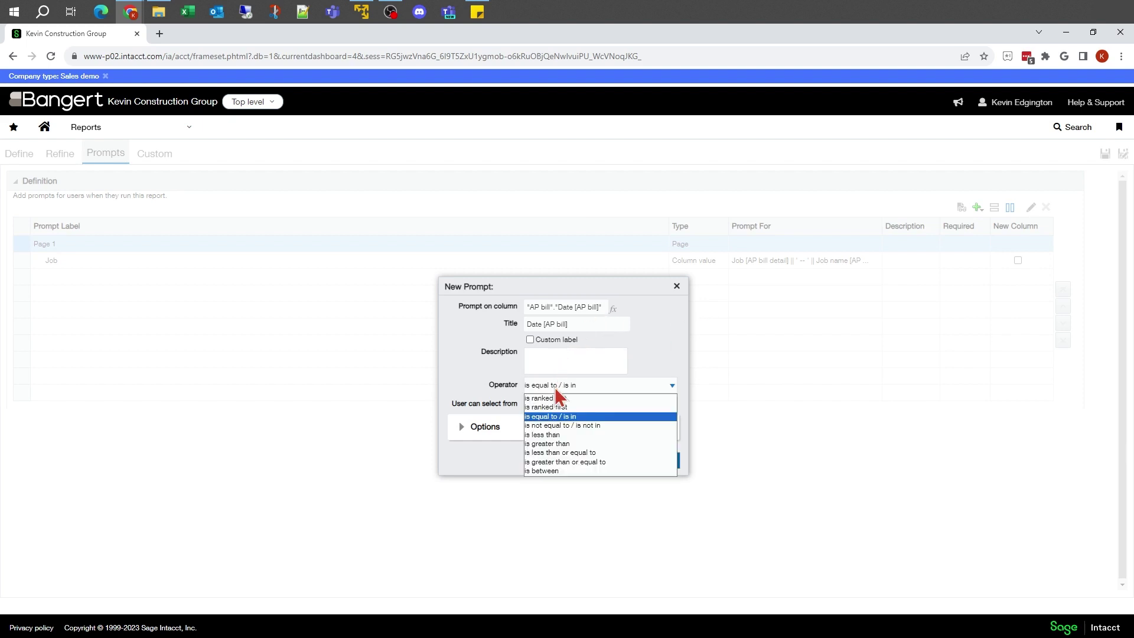
click(537, 470)
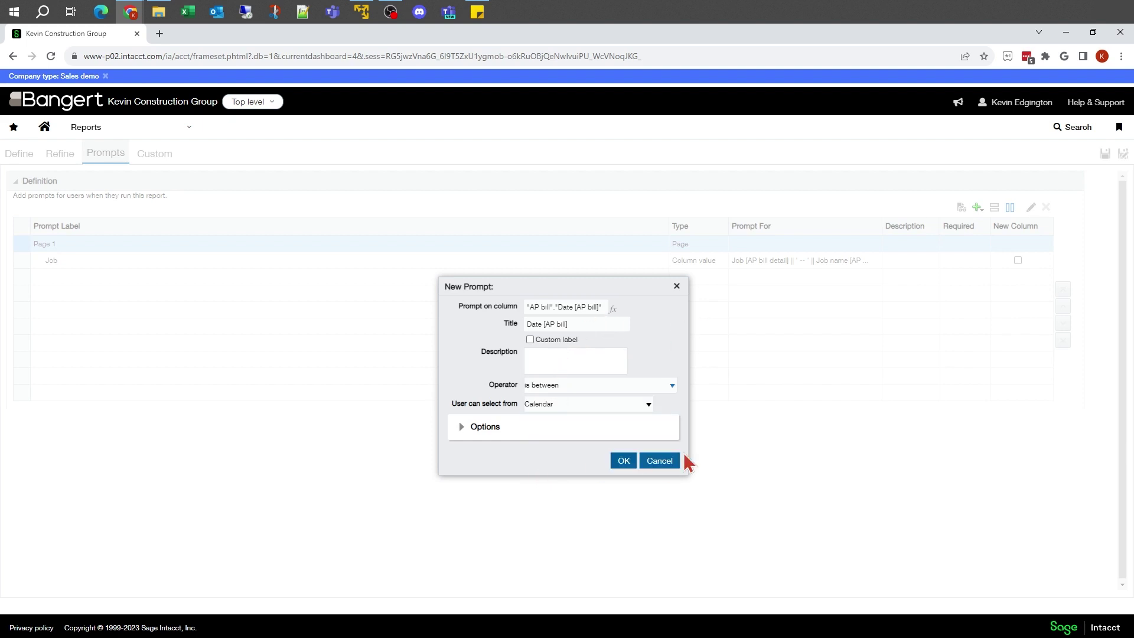
click(554, 406)
click(554, 406)
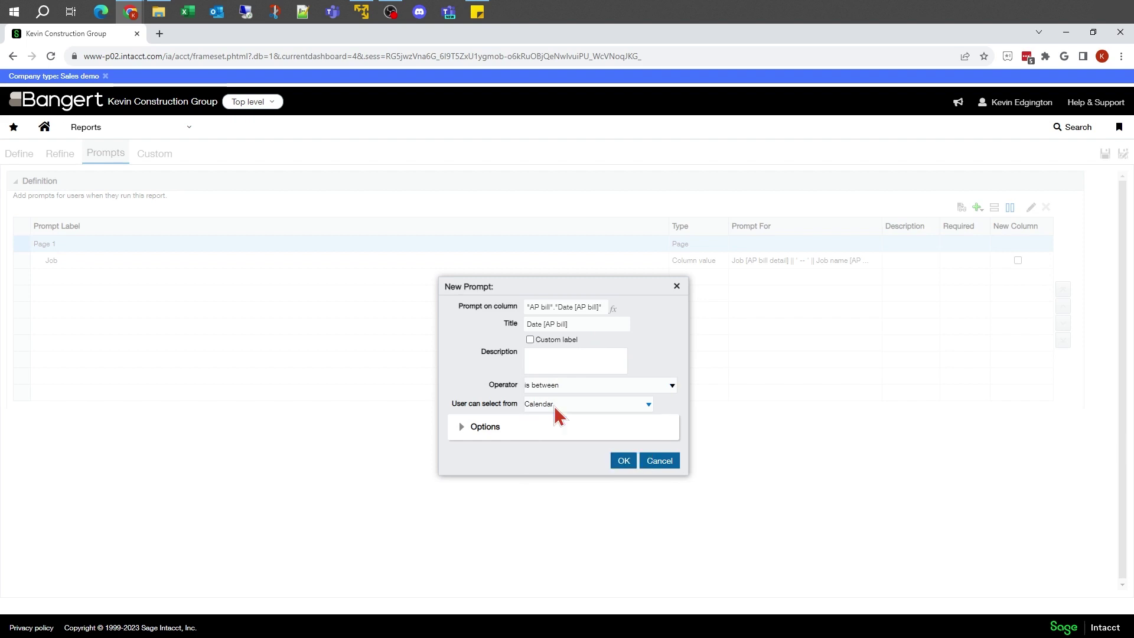
click(624, 462)
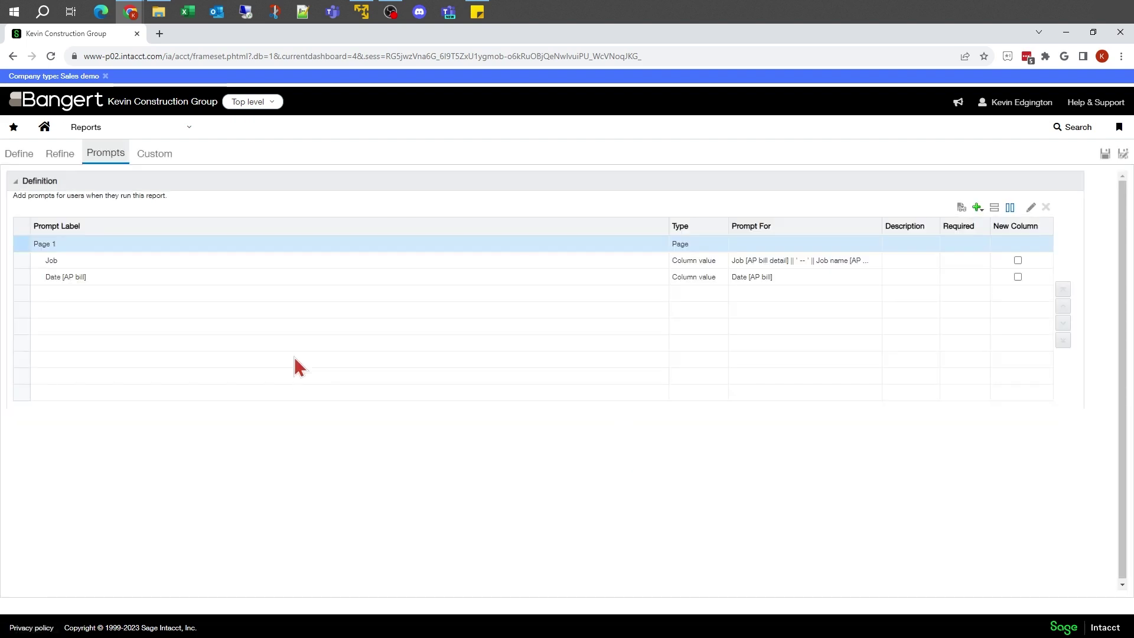
Run the preview with both bill-date fields blank, review all invoices, then close it
click(962, 211)
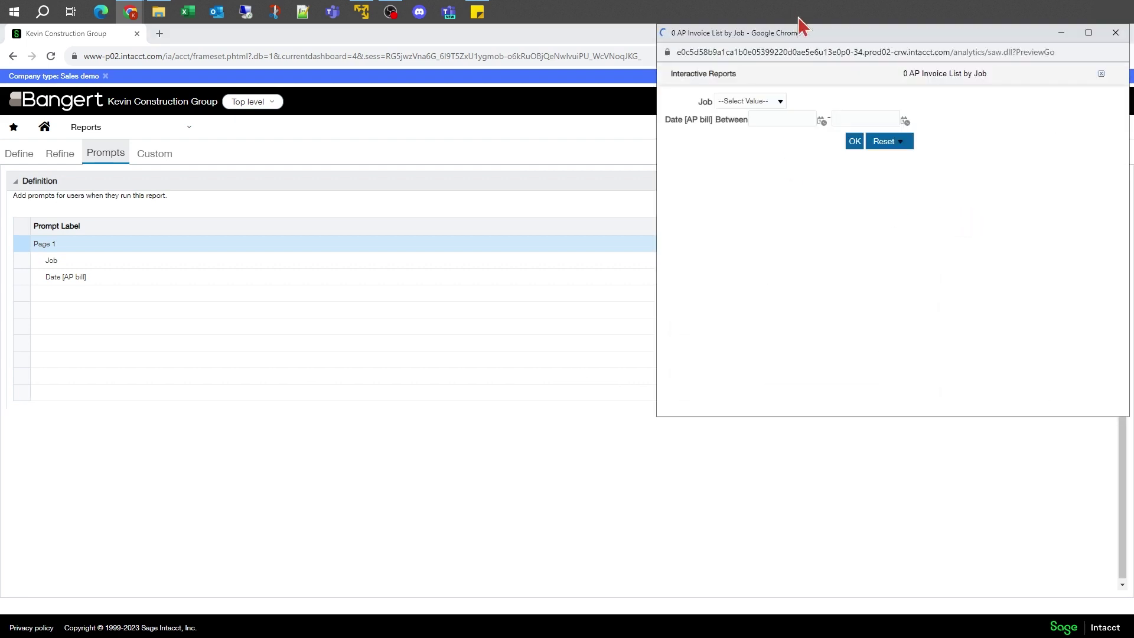
drag(816, 34, 557, 94)
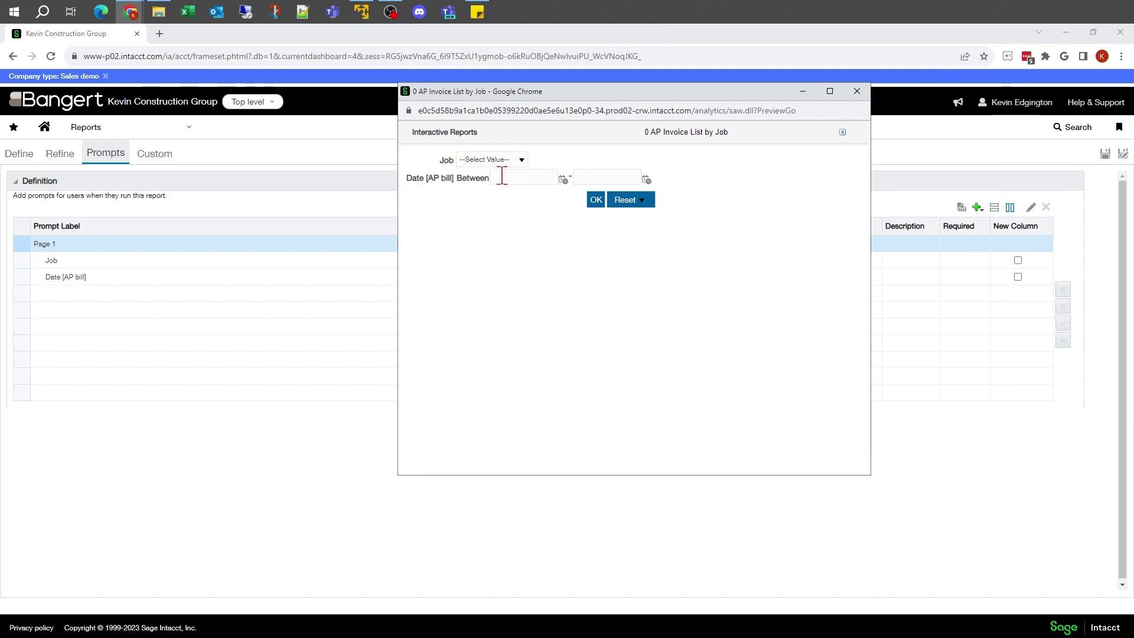
click(520, 177)
click(598, 202)
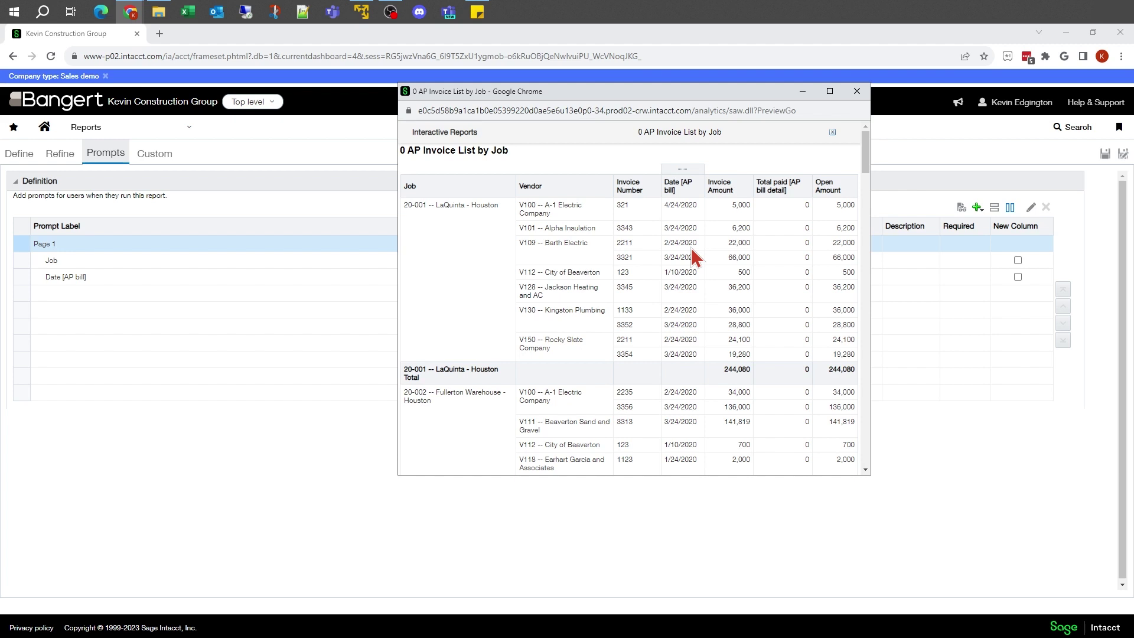
click(857, 91)
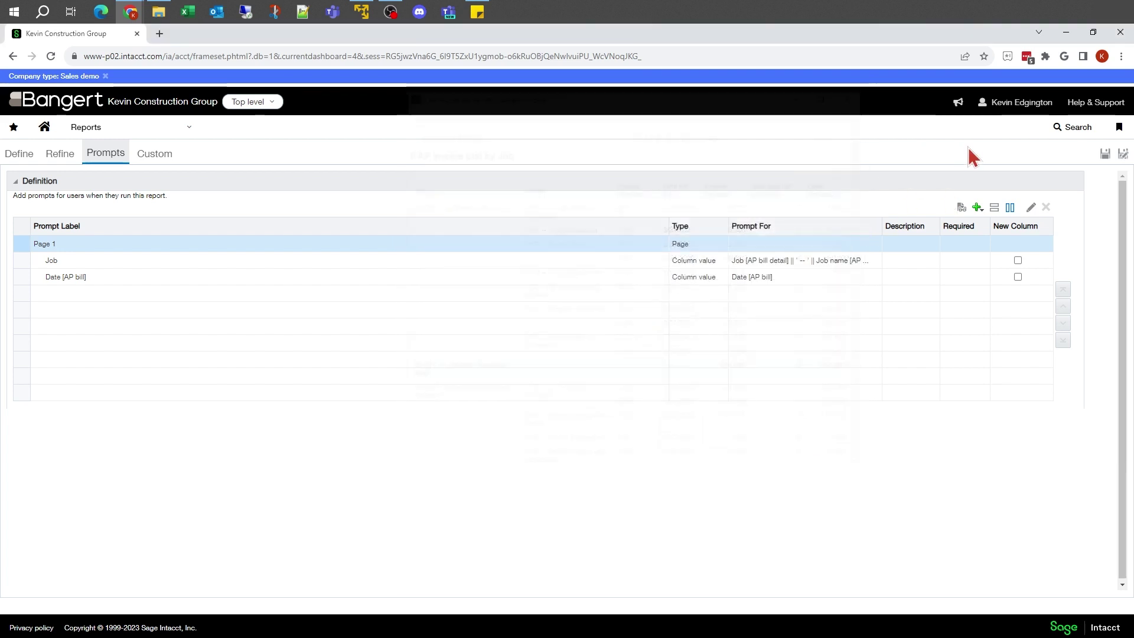
Preview the report for bills dated 2/1/2020 through 2/28/2020 and centre the window
click(961, 211)
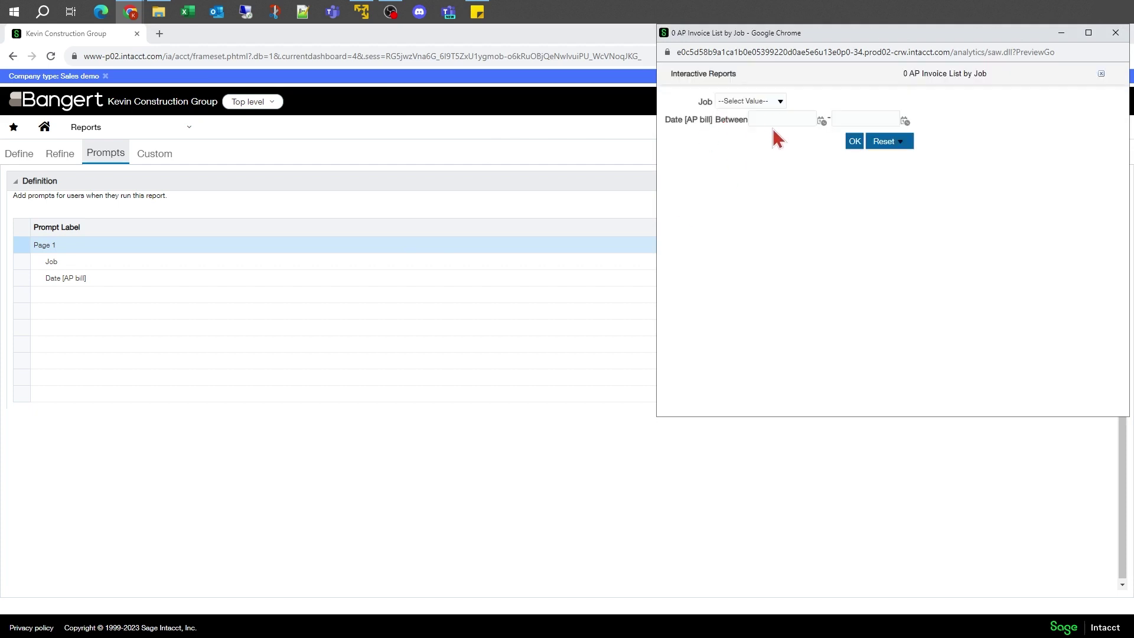
click(764, 122)
text(2/1/2020)
key(Tab)
click(855, 144)
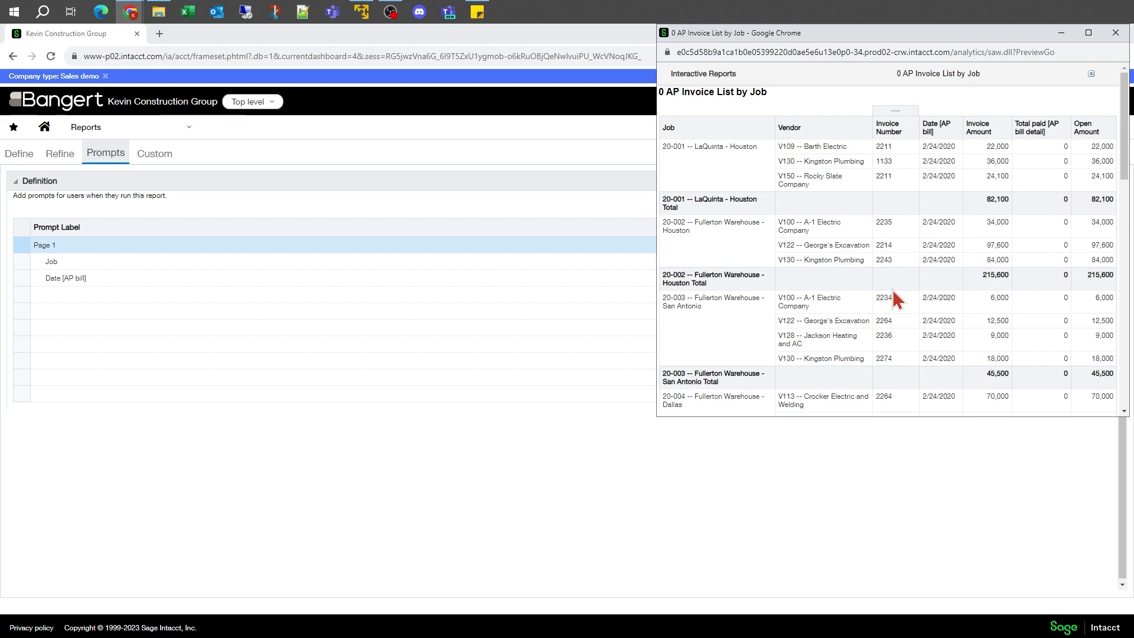
drag(924, 35, 646, 186)
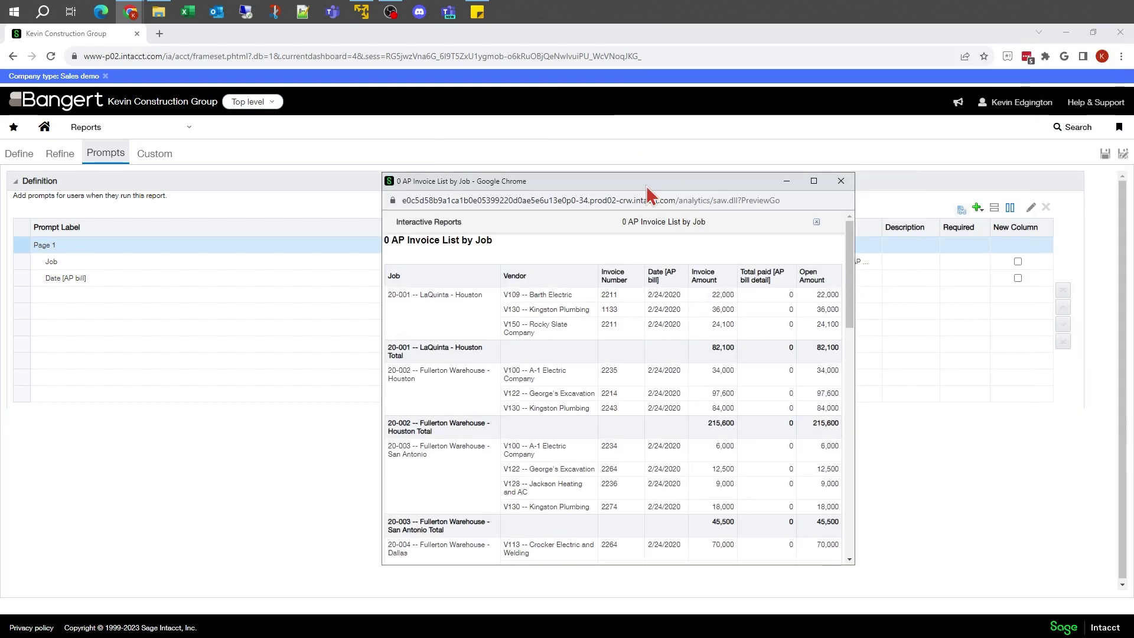